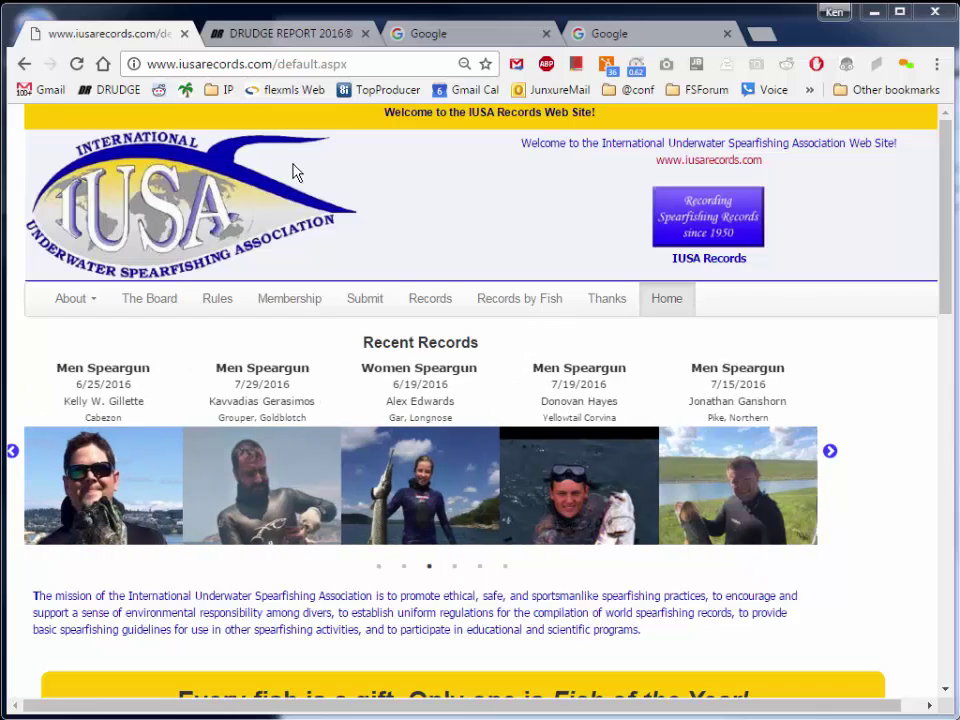
# Open the online record application from step 3 of the site's World Record Application page.
pyautogui.doubleClick(258, 64)
pyautogui.hotkey('shift', 'Home')
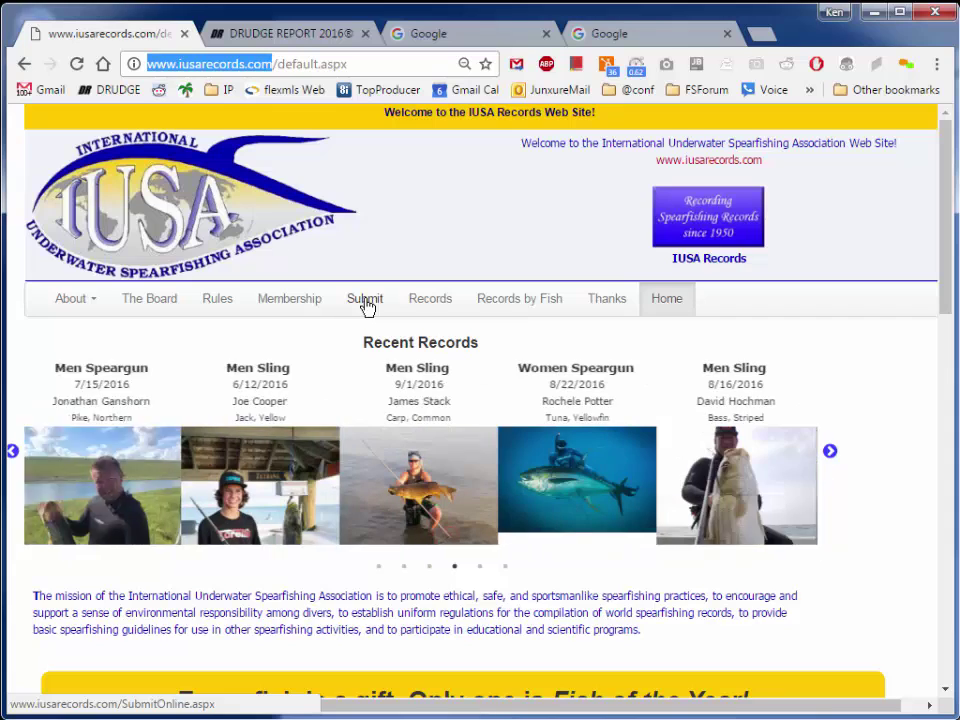
pyautogui.click(366, 302)
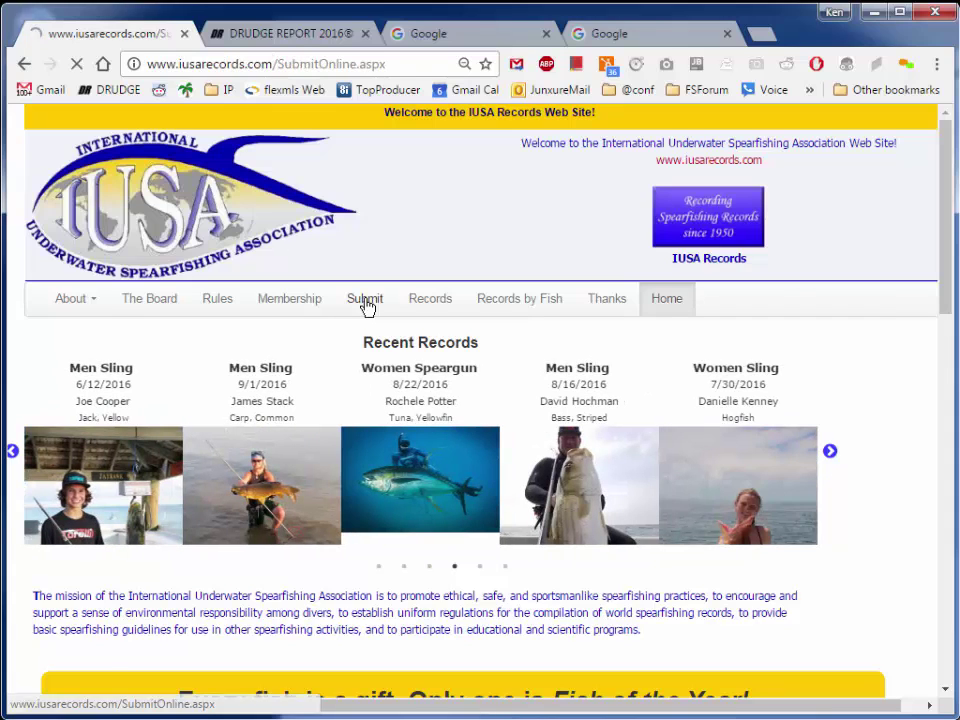
pyautogui.scroll(-2, 333, 410)
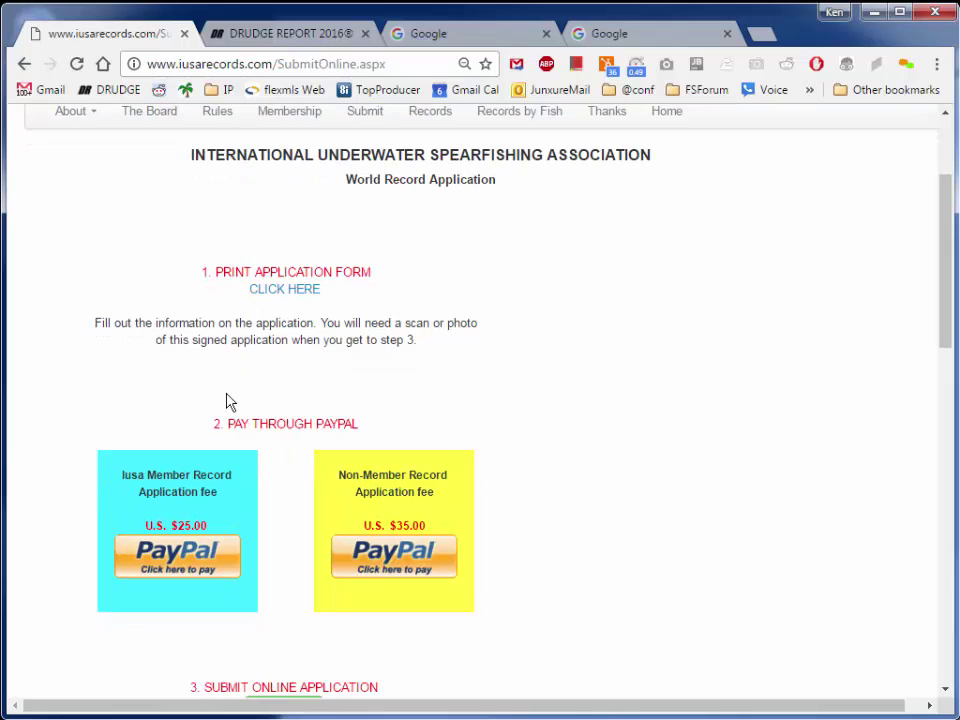
pyautogui.scroll(-4, 229, 398)
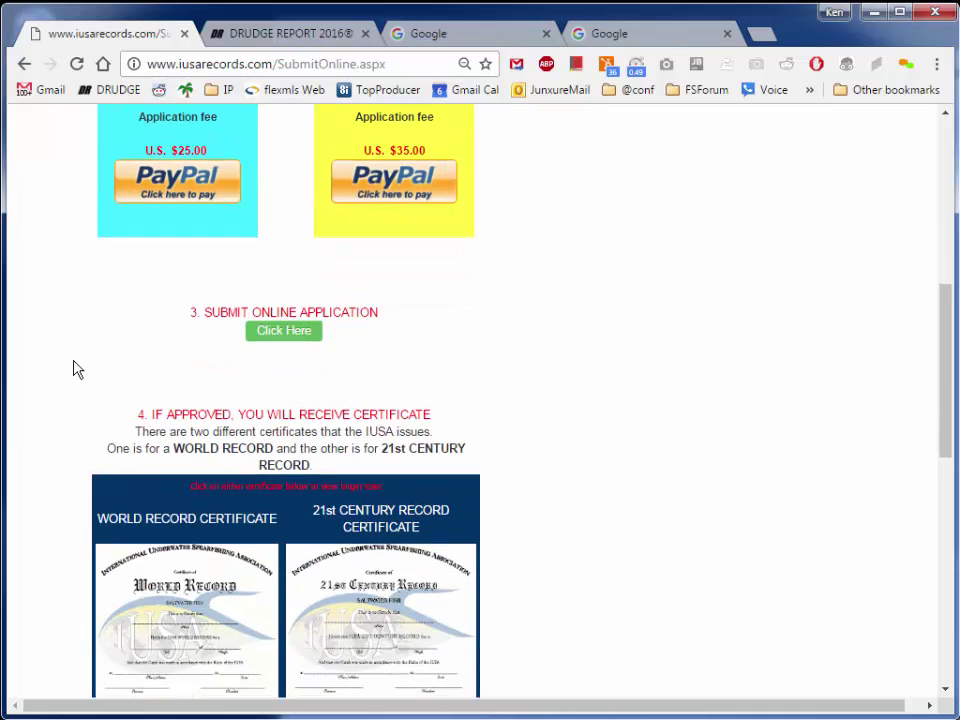
pyautogui.click(283, 333)
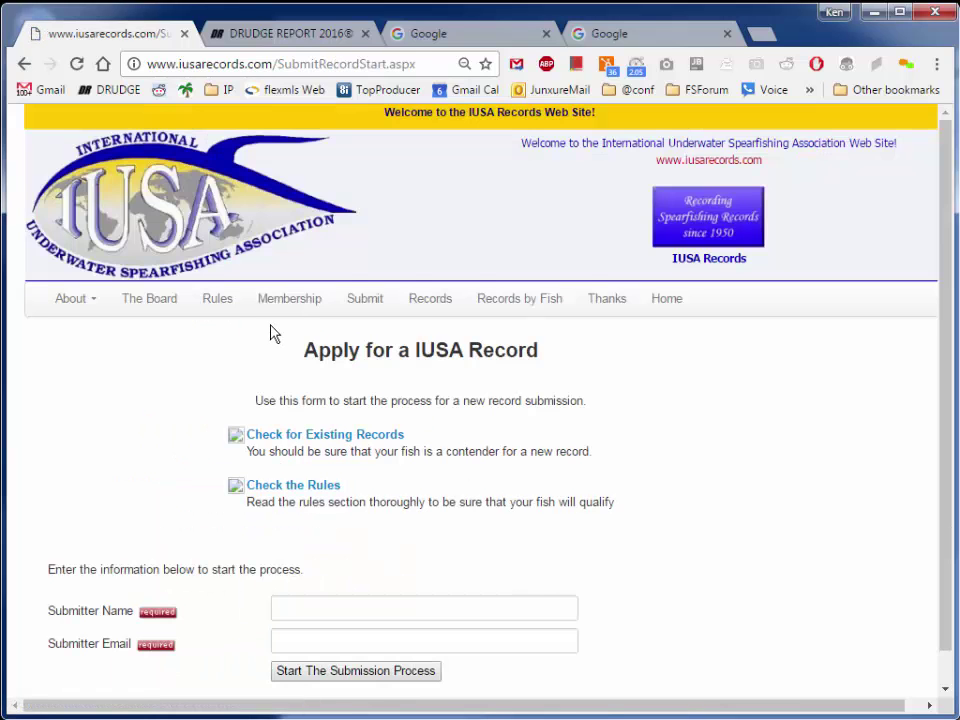
# Fill in the submitter's name and email on the Apply for a IUSA Record form and start the submission process.
pyautogui.scroll(-1, 300, 450)
pyautogui.click(319, 576)
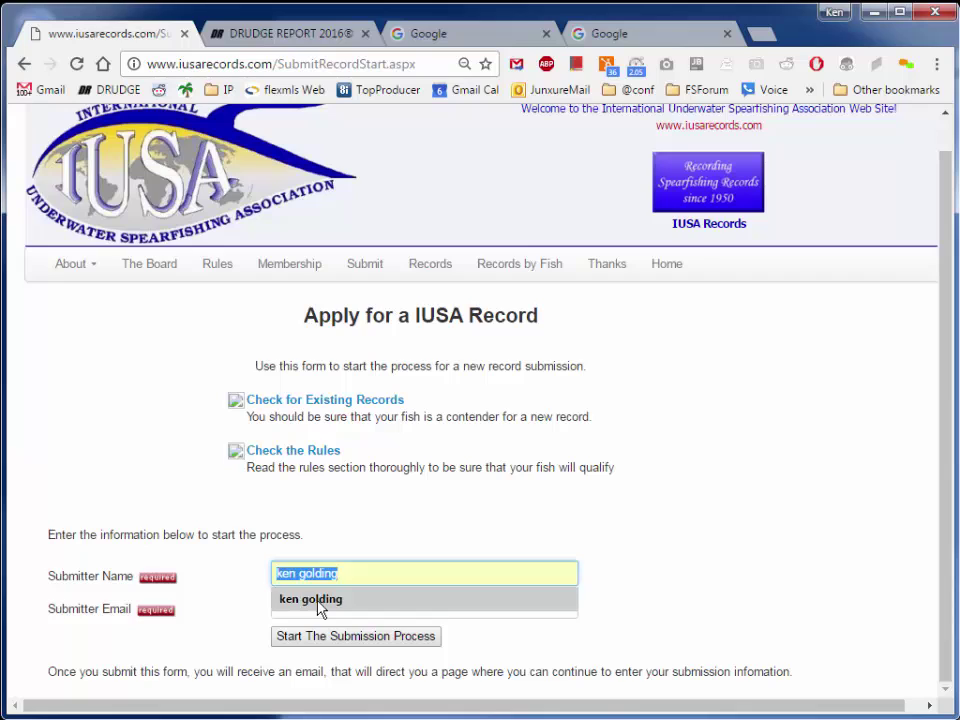
pyautogui.click(320, 608)
pyautogui.click(318, 609)
pyautogui.click(317, 632)
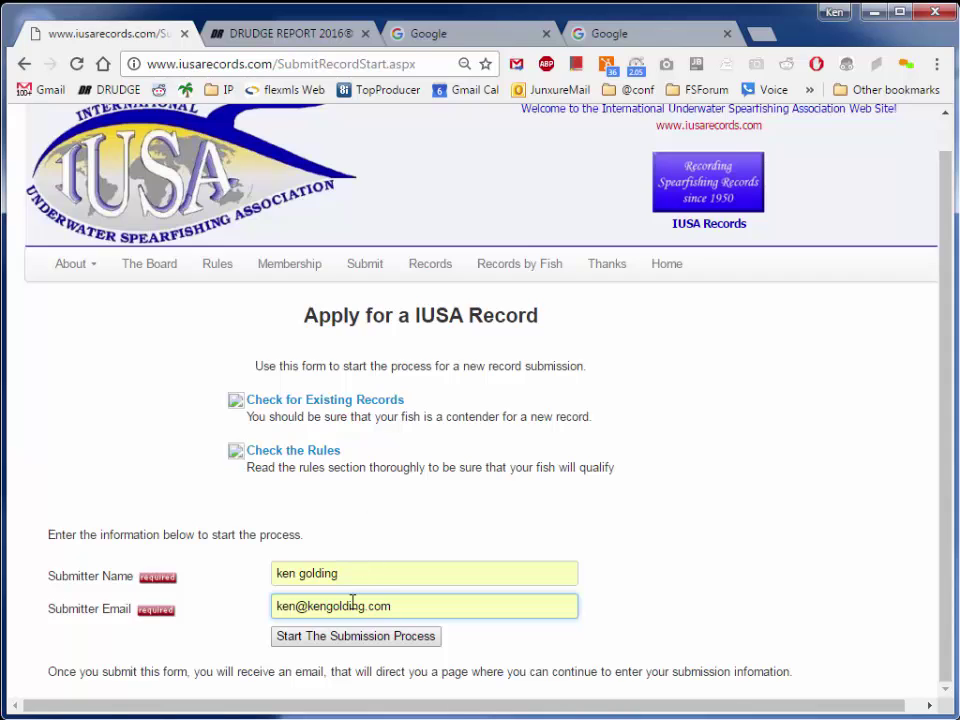
pyautogui.click(341, 637)
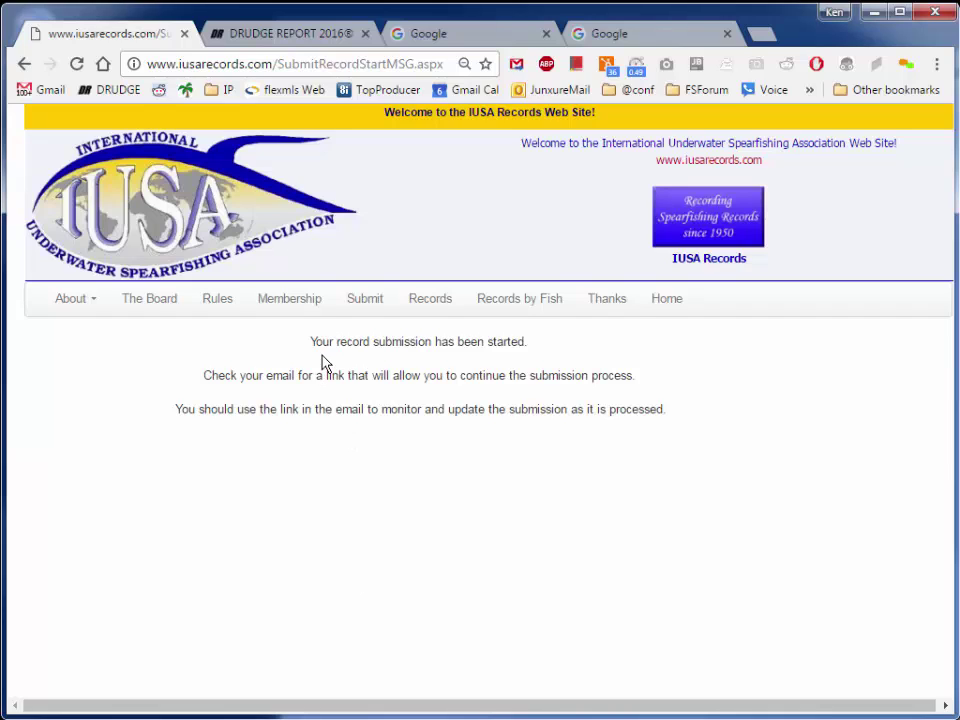
# Switch to Gmail and open the submission link in the Iusarecords confirmation email.
pyautogui.moveTo(203, 384); pyautogui.dragTo(628, 379)
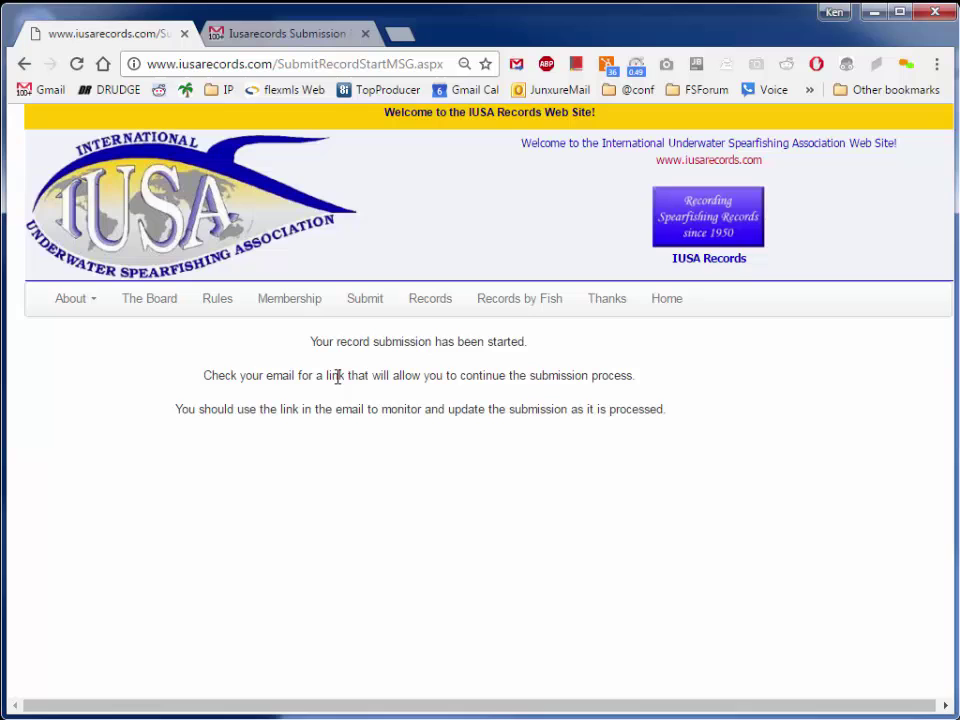
pyautogui.click(245, 34)
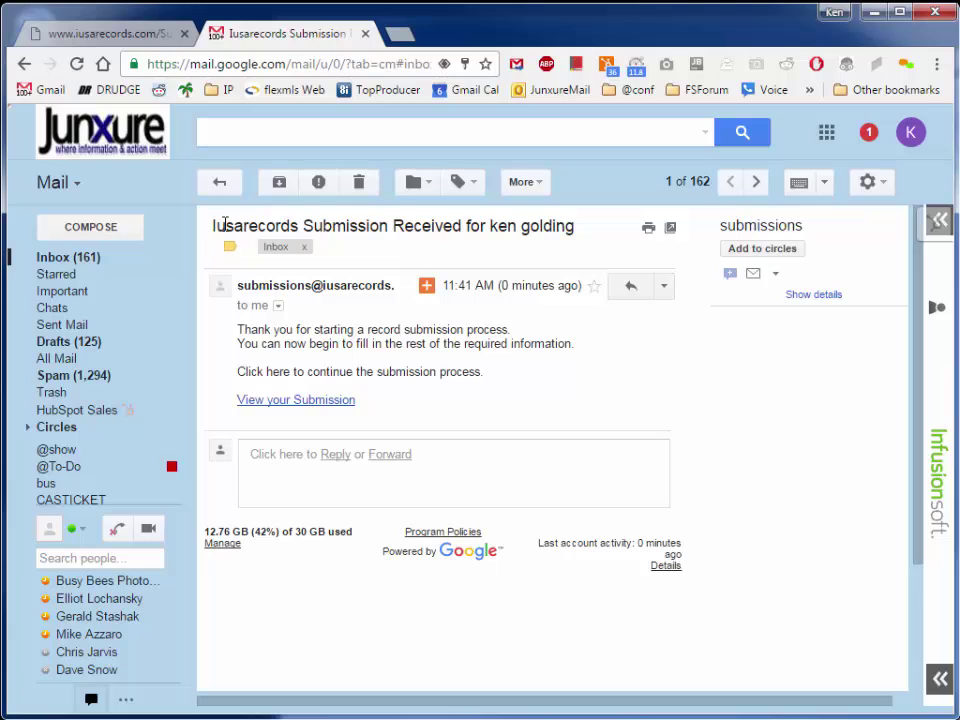
pyautogui.moveTo(214, 225); pyautogui.dragTo(573, 226)
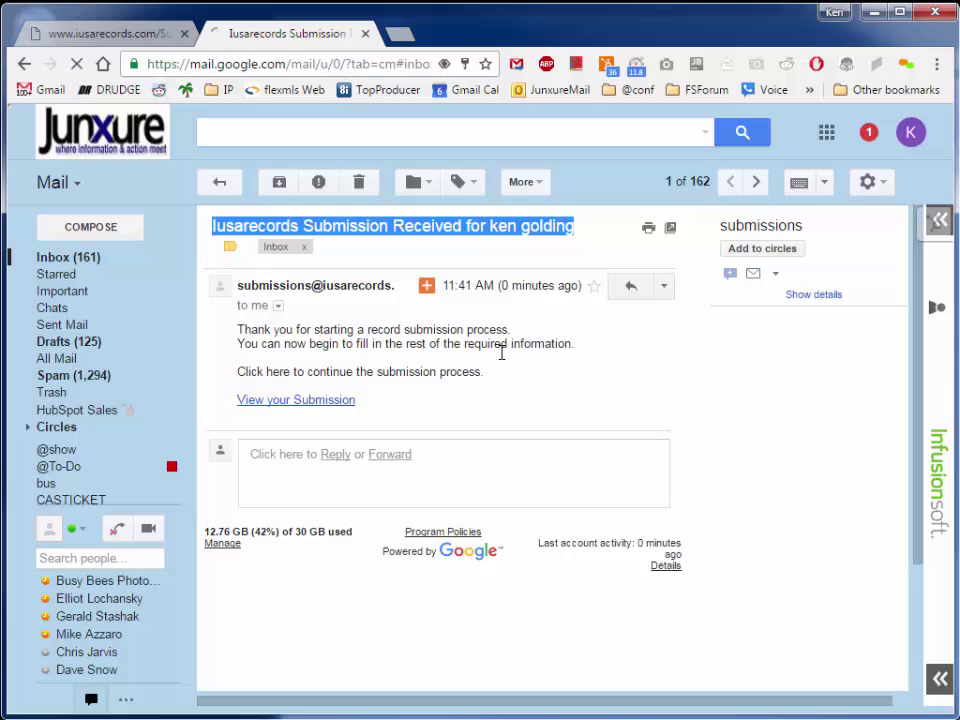
pyautogui.moveTo(486, 228); pyautogui.dragTo(583, 221)
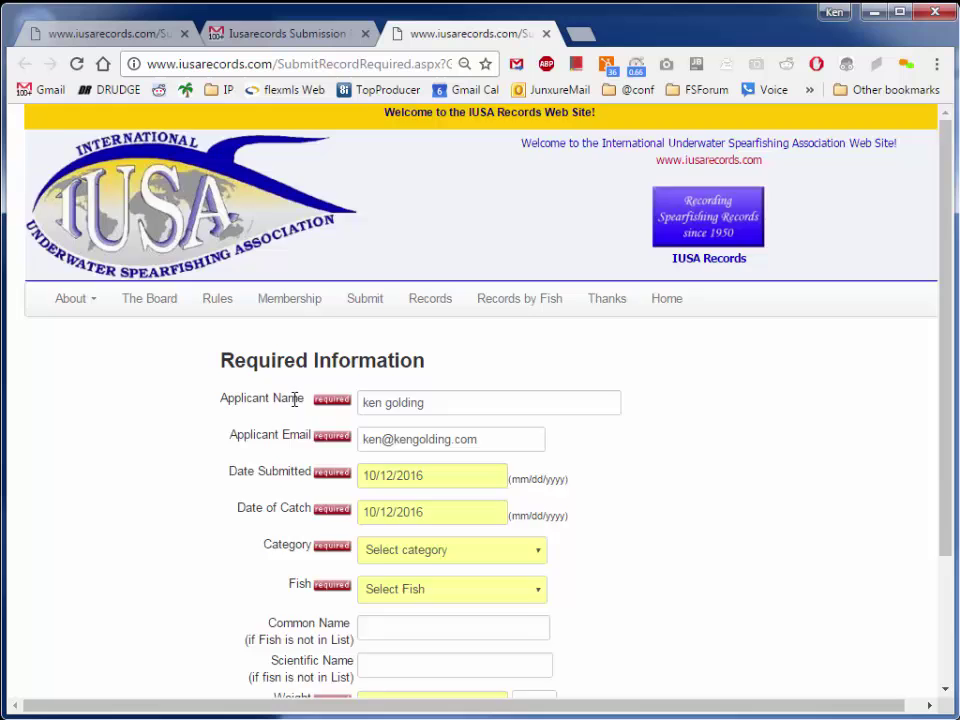
# Set the date of catch to 10/1/2016 in the Required Information form.
pyautogui.scroll(-1, 295, 403)
pyautogui.scroll(1, 295, 400)
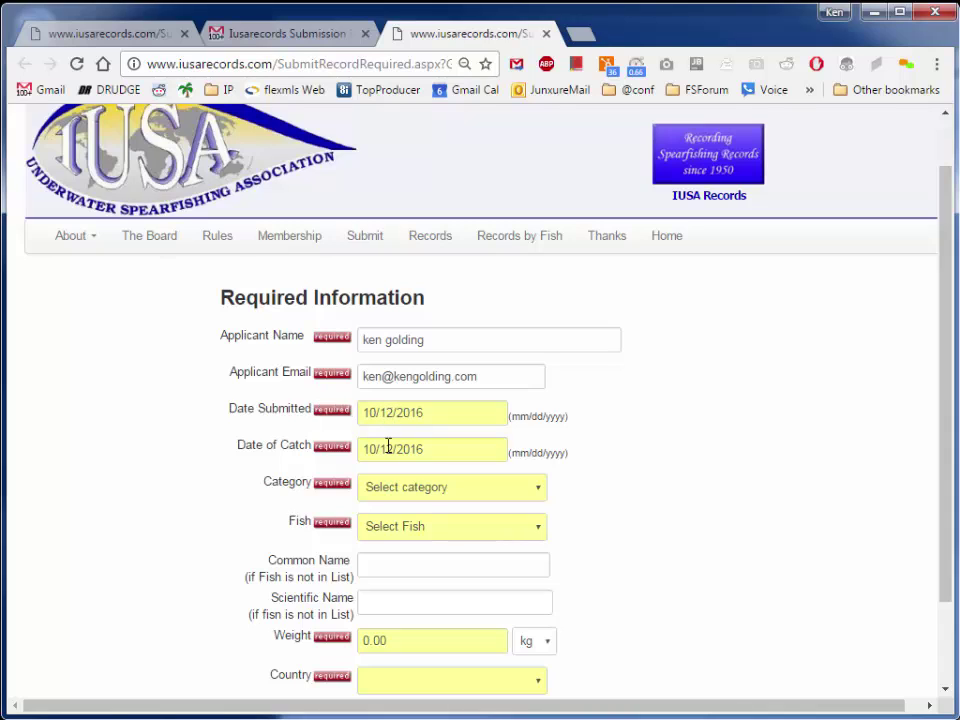
pyautogui.moveTo(380, 449); pyautogui.dragTo(394, 449)
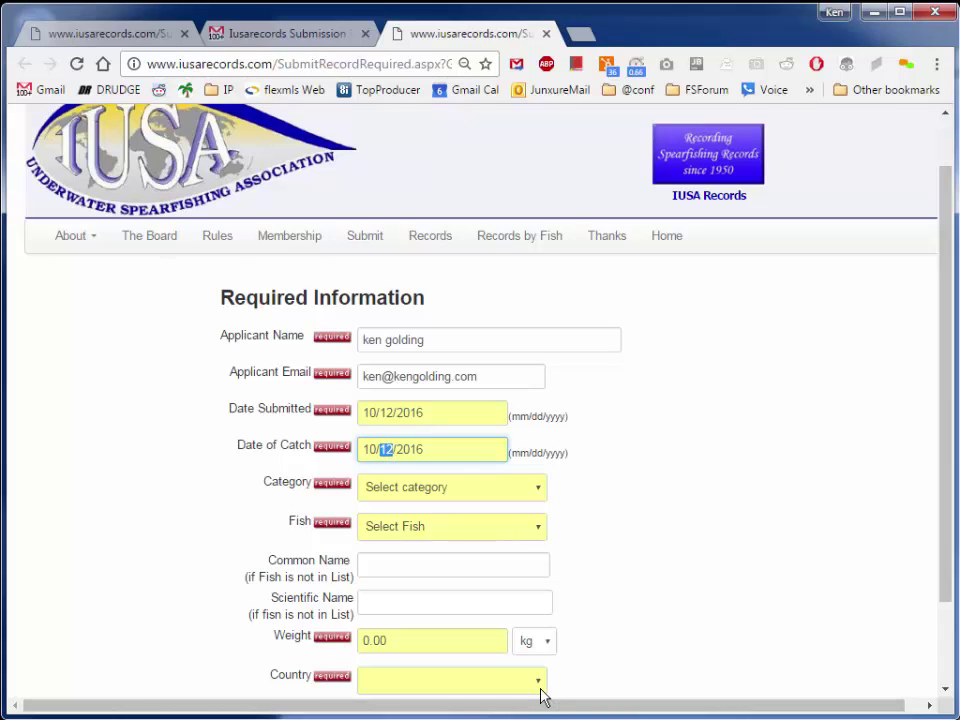
pyautogui.write('1')
pyautogui.click(436, 488)
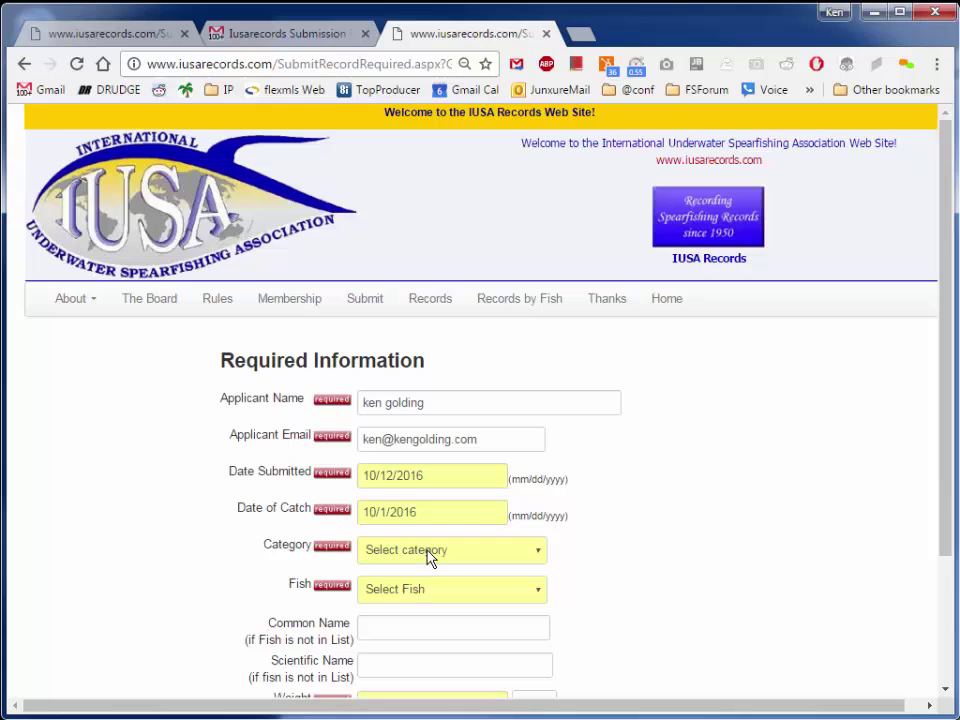
# Choose Men Sling / Polespear as the category and Snapper, Mutton as the fish.
pyautogui.click(429, 555)
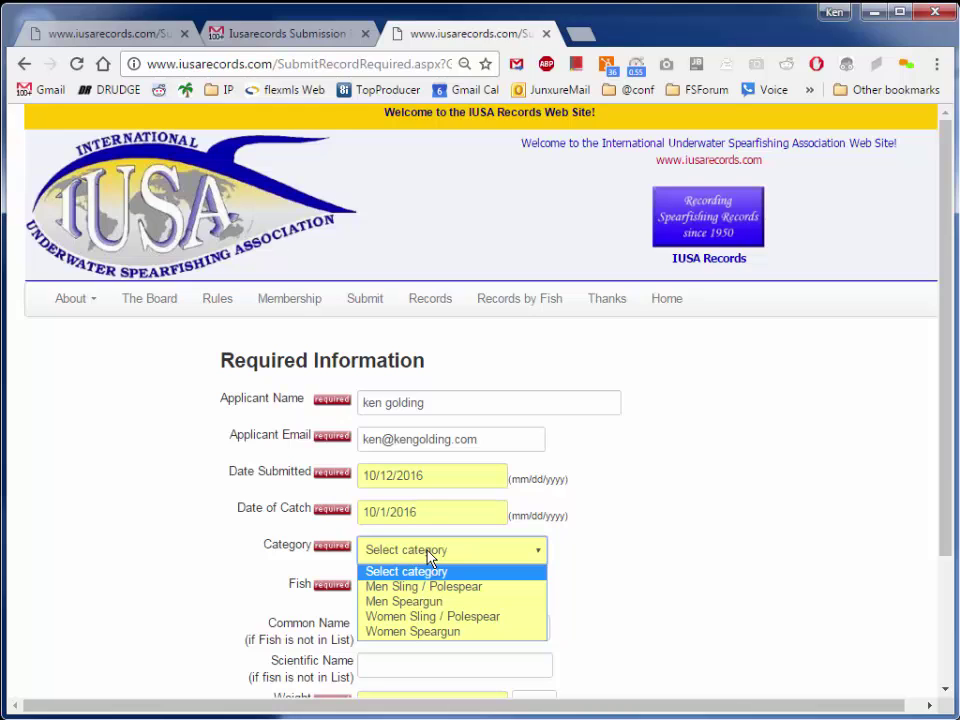
pyautogui.click(434, 587)
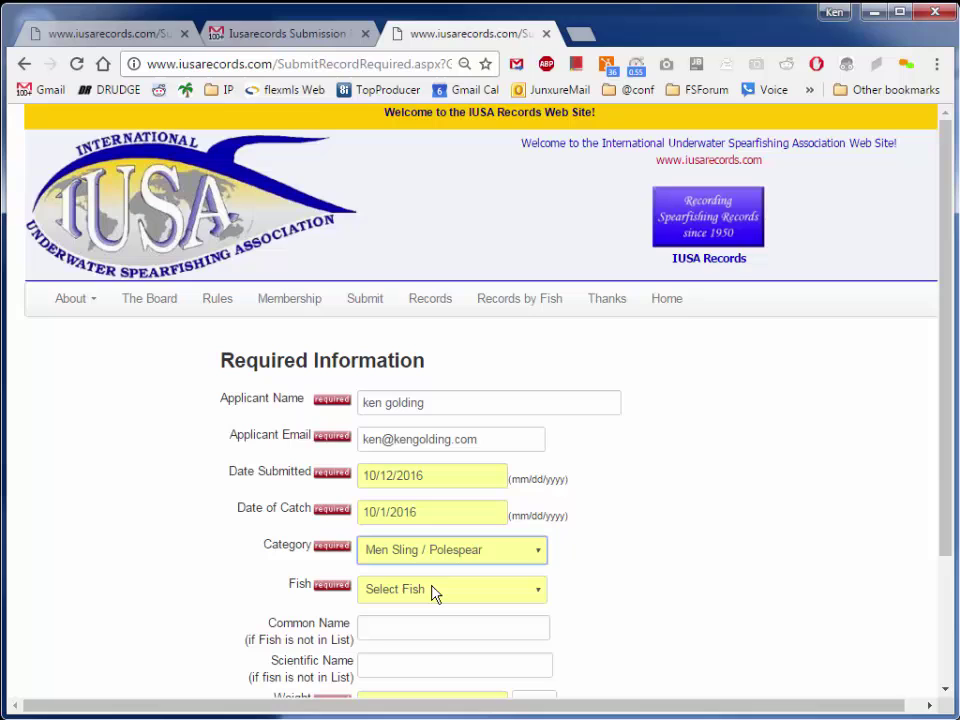
pyautogui.click(434, 592)
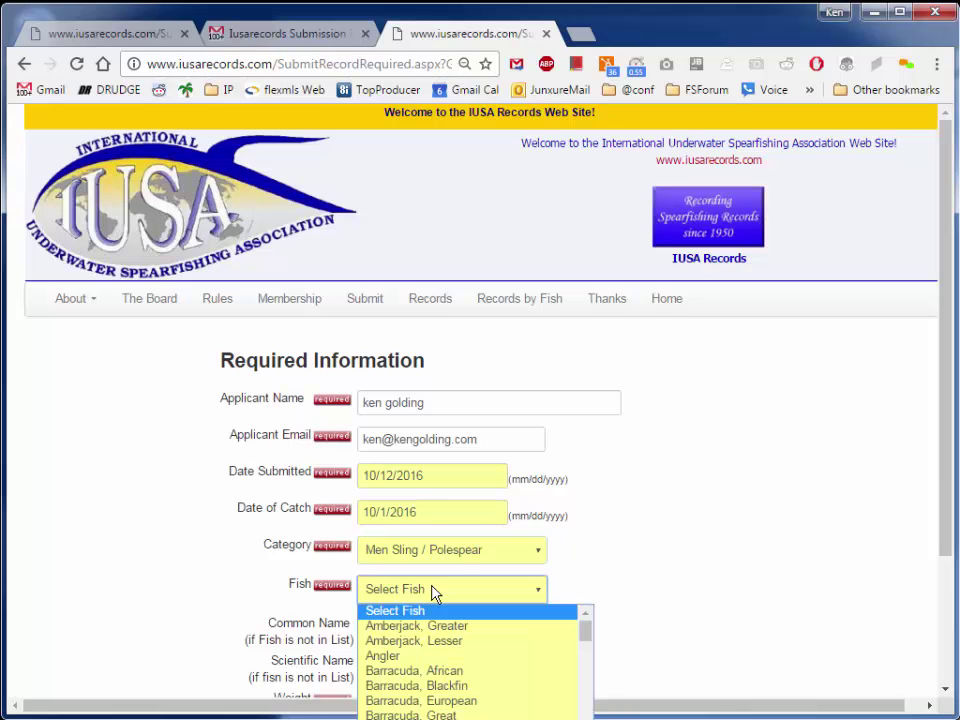
pyautogui.scroll(-20, 428, 690)
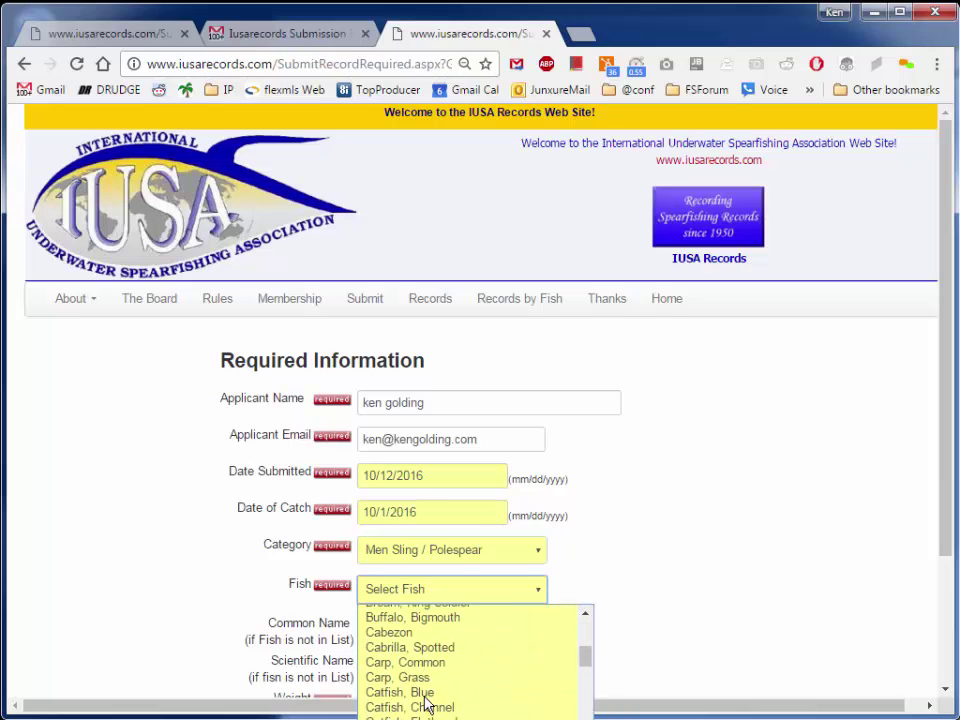
pyautogui.scroll(-5, 427, 702)
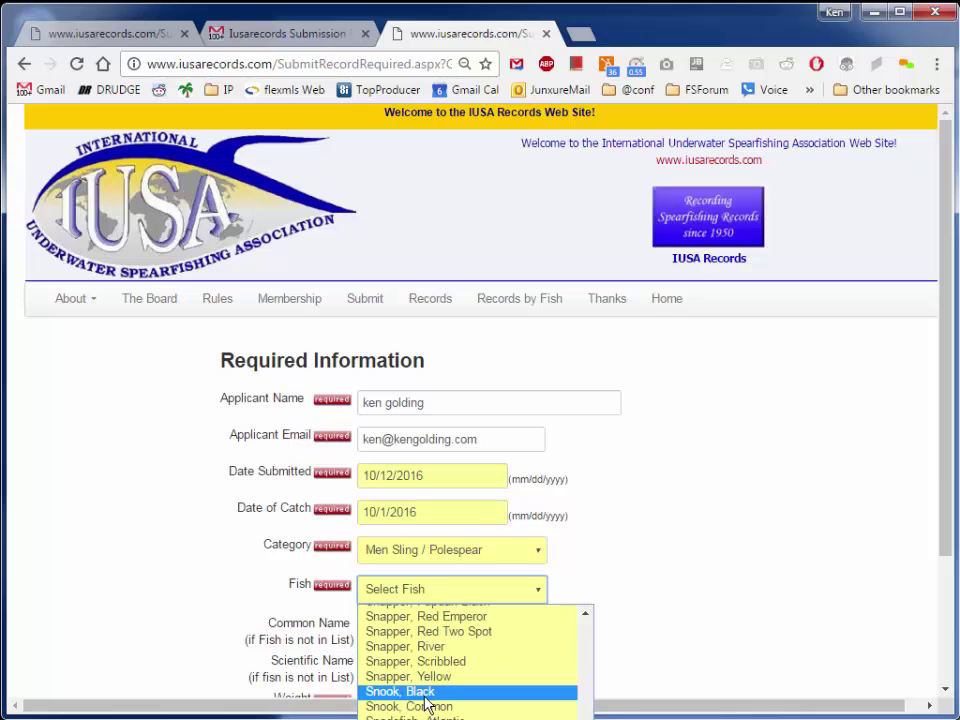
pyautogui.scroll(-8, 427, 703)
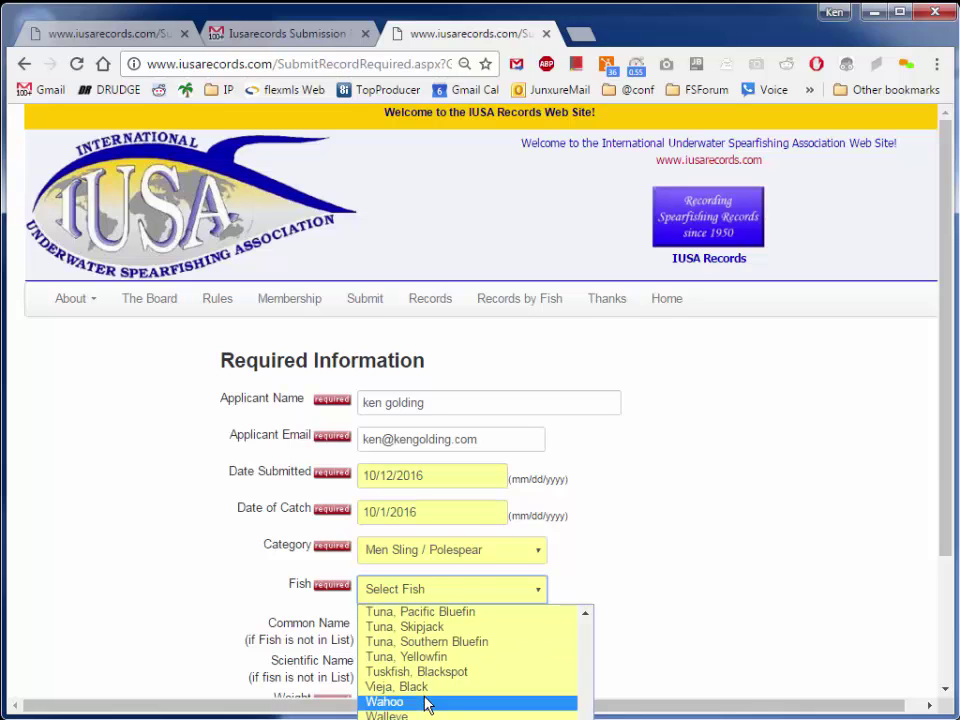
pyautogui.scroll(9, 427, 703)
pyautogui.click(435, 627)
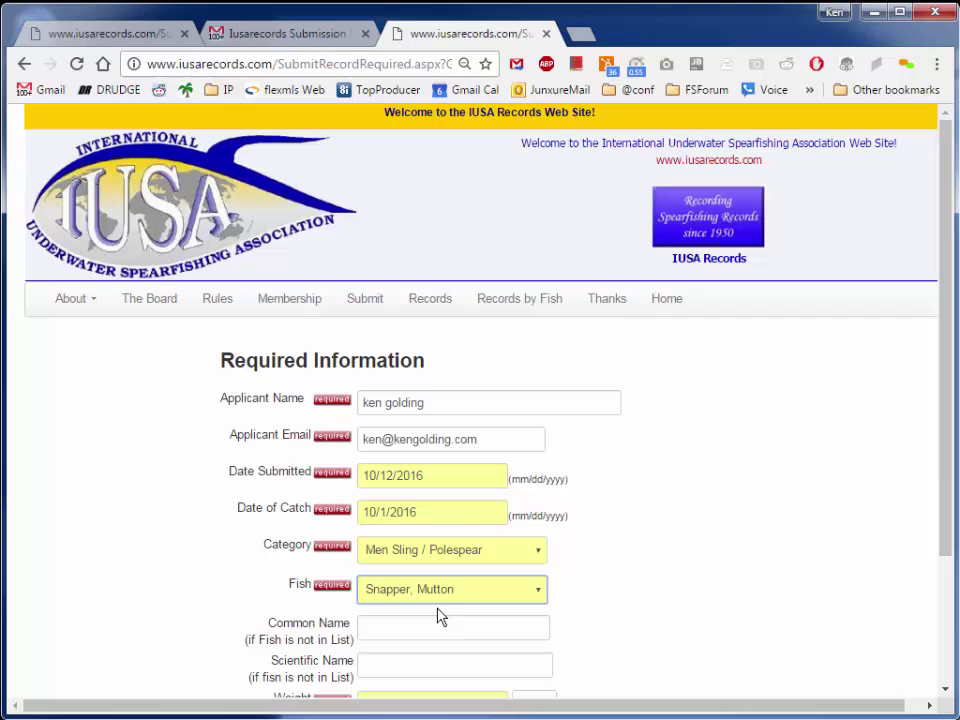
# Set the fish's weight to 5.5 lbs, written as a decimal.
pyautogui.scroll(-3, 437, 595)
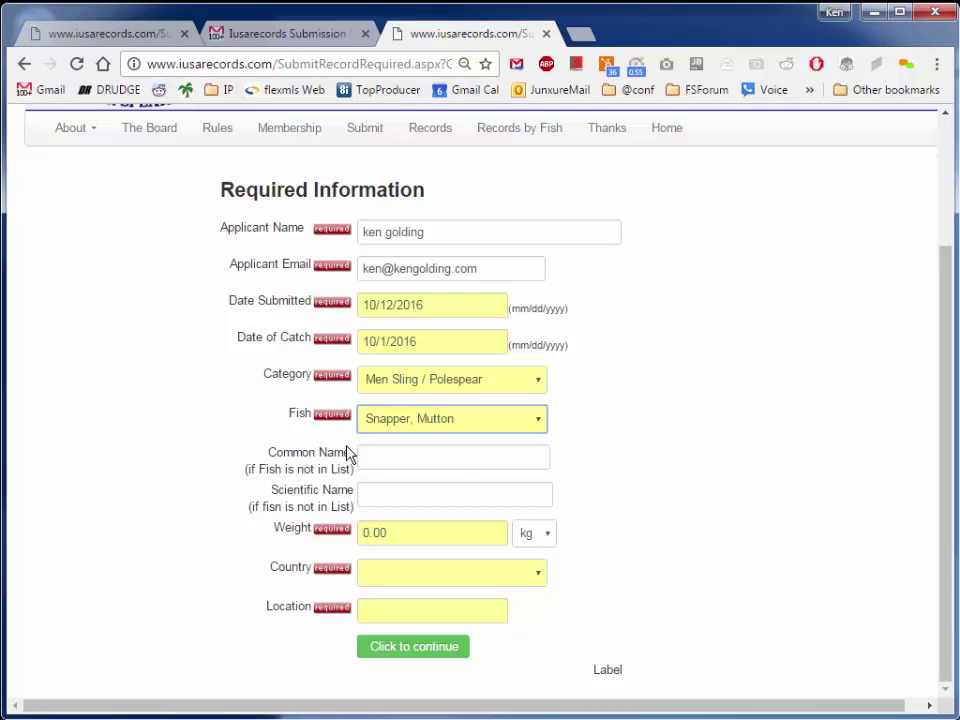
pyautogui.click(459, 465)
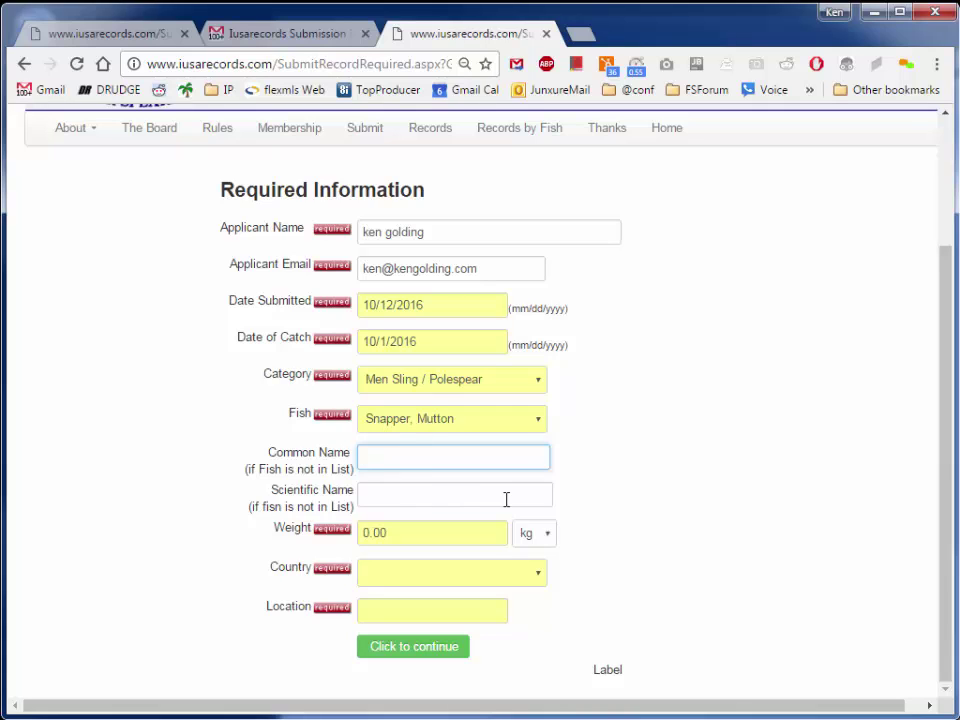
pyautogui.click(420, 533)
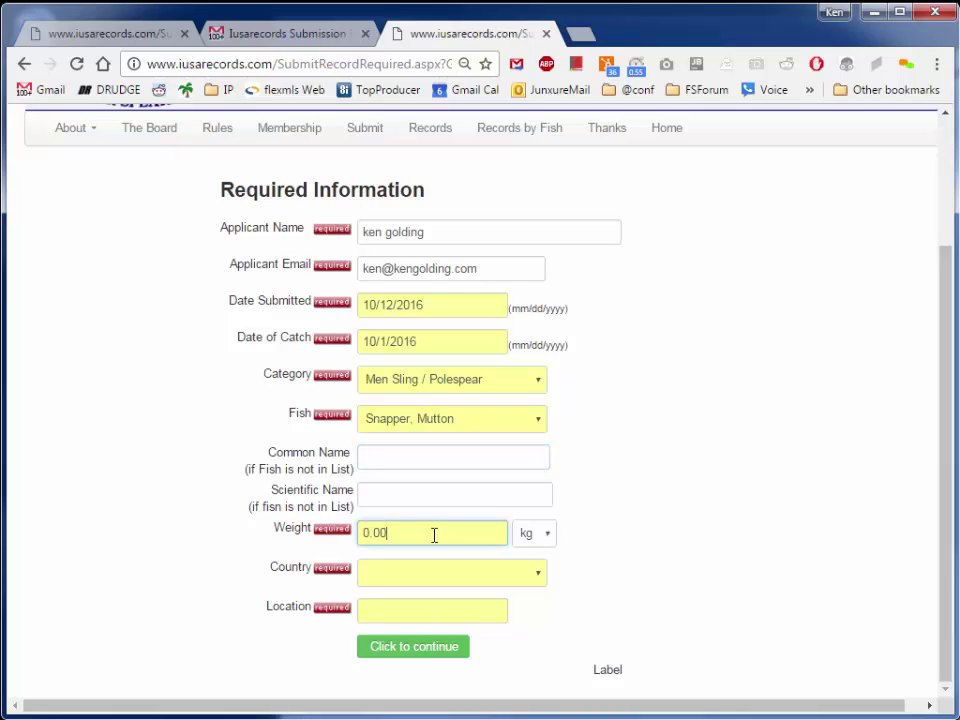
pyautogui.moveTo(433, 535); pyautogui.dragTo(150, 514)
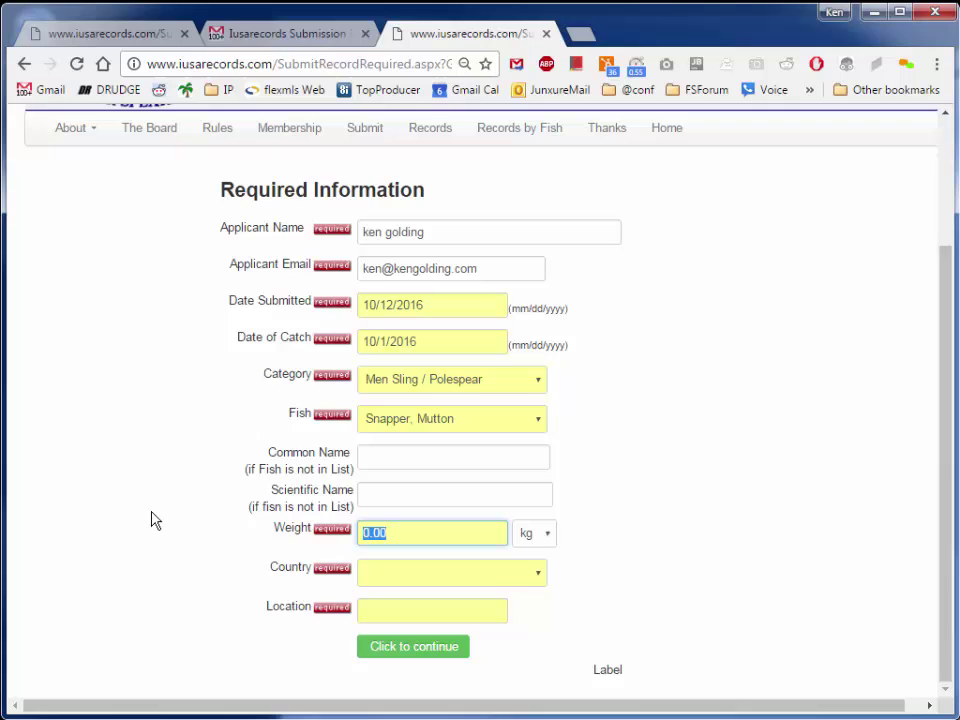
pyautogui.write('5 1/2')
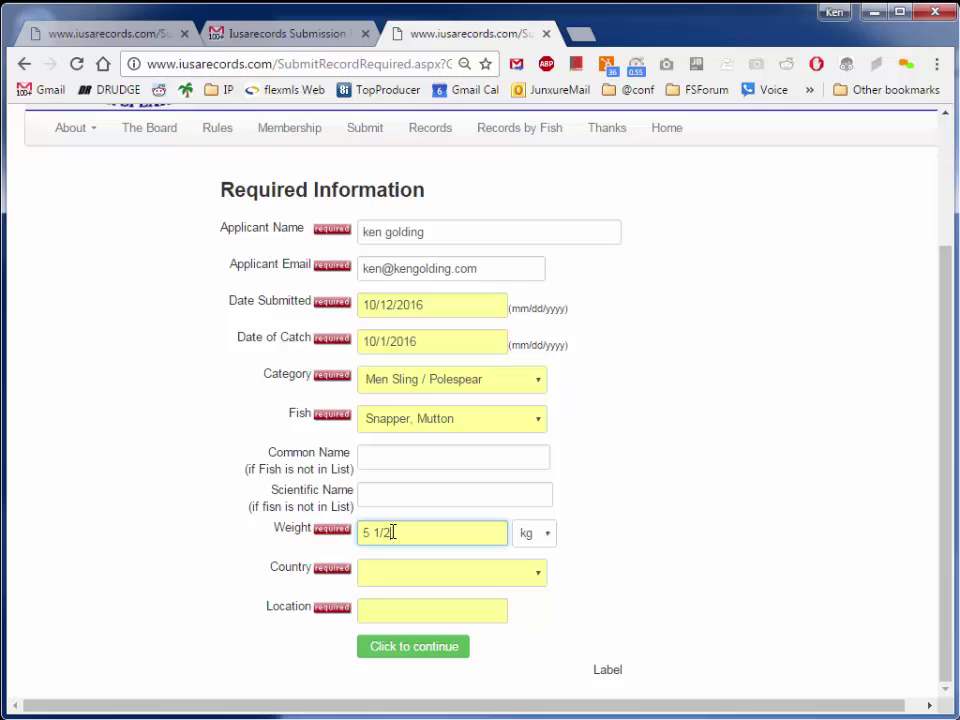
pyautogui.click(541, 540)
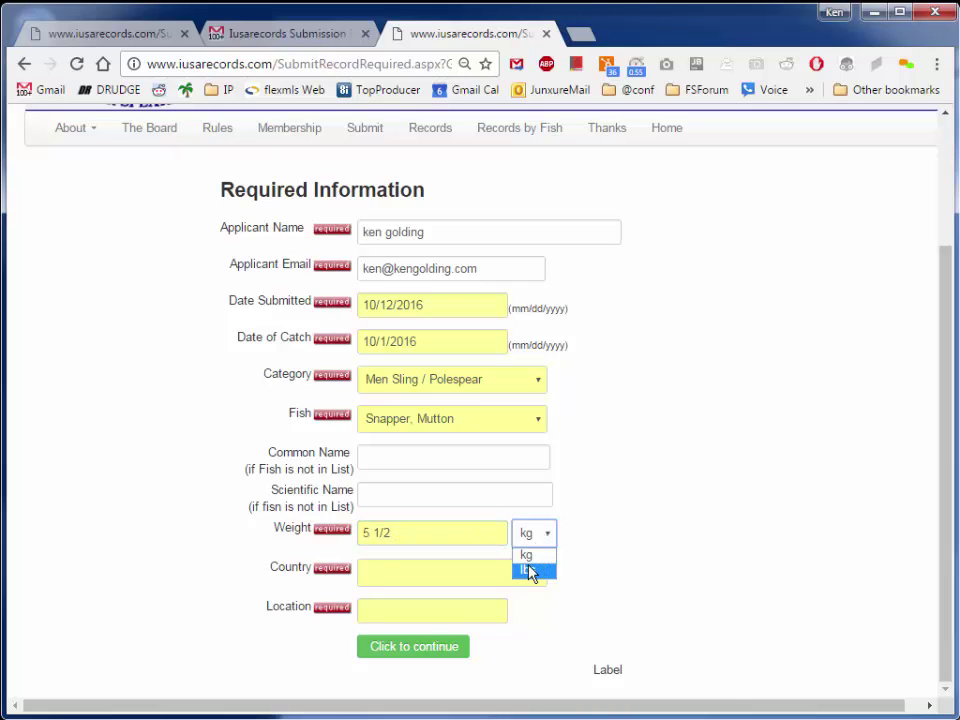
pyautogui.click(532, 570)
pyautogui.moveTo(369, 532); pyautogui.dragTo(411, 532)
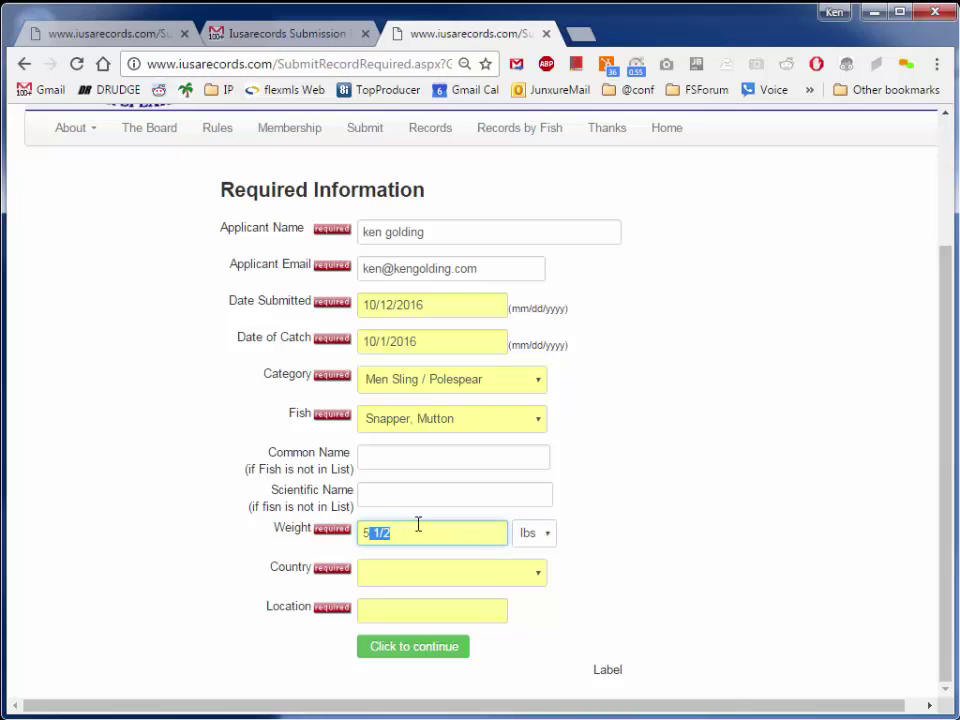
pyautogui.write('.5')
# Set the country to UNITED STATES and the location to "Off palm beach inlet", and continue to the full submission form.
pyautogui.click(503, 583)
pyautogui.write('united states')
pyautogui.press('Return')
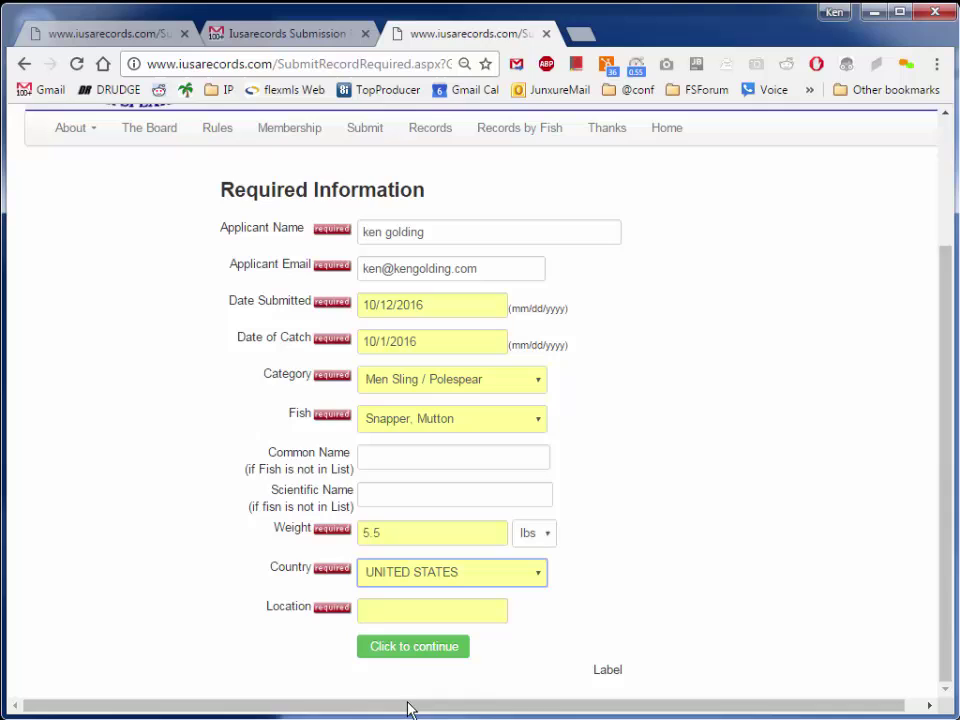
pyautogui.click(376, 607)
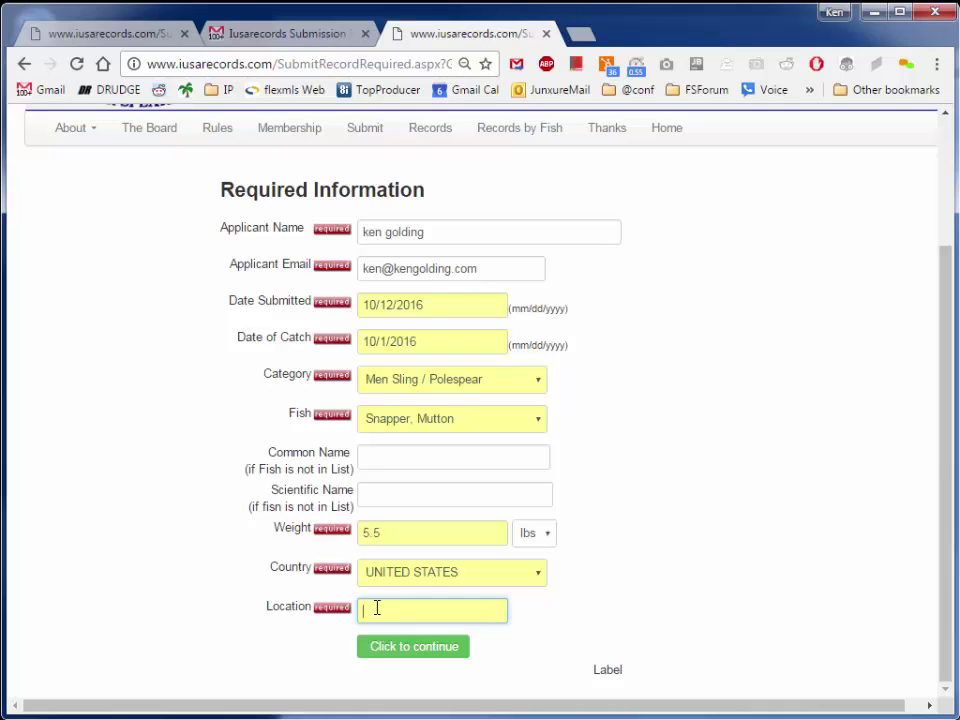
pyautogui.write('Off palm beach inl')
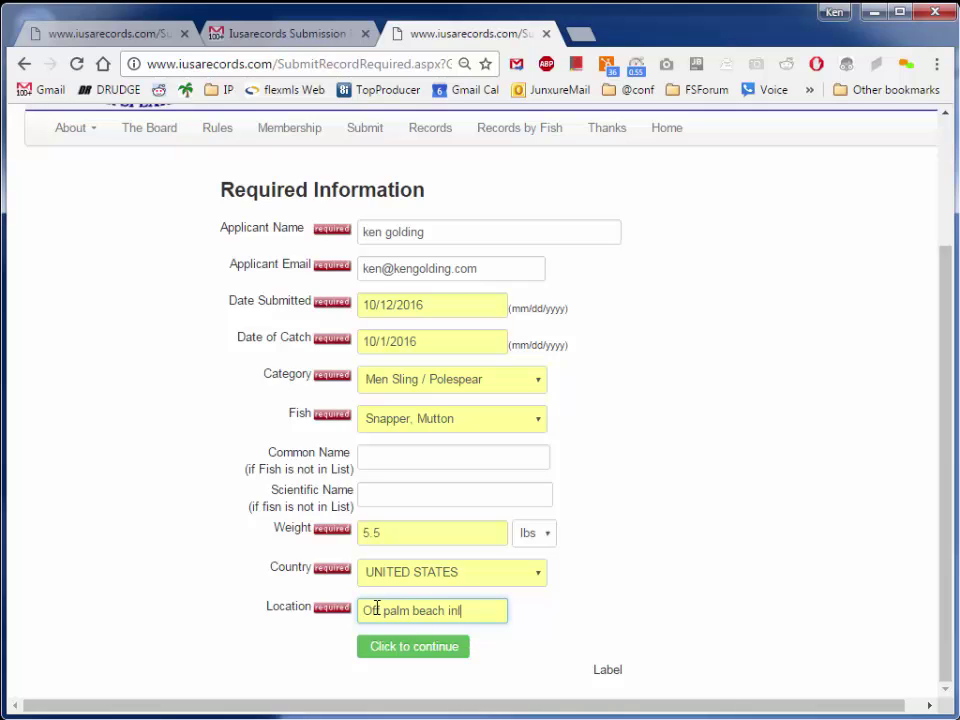
pyautogui.write('et')
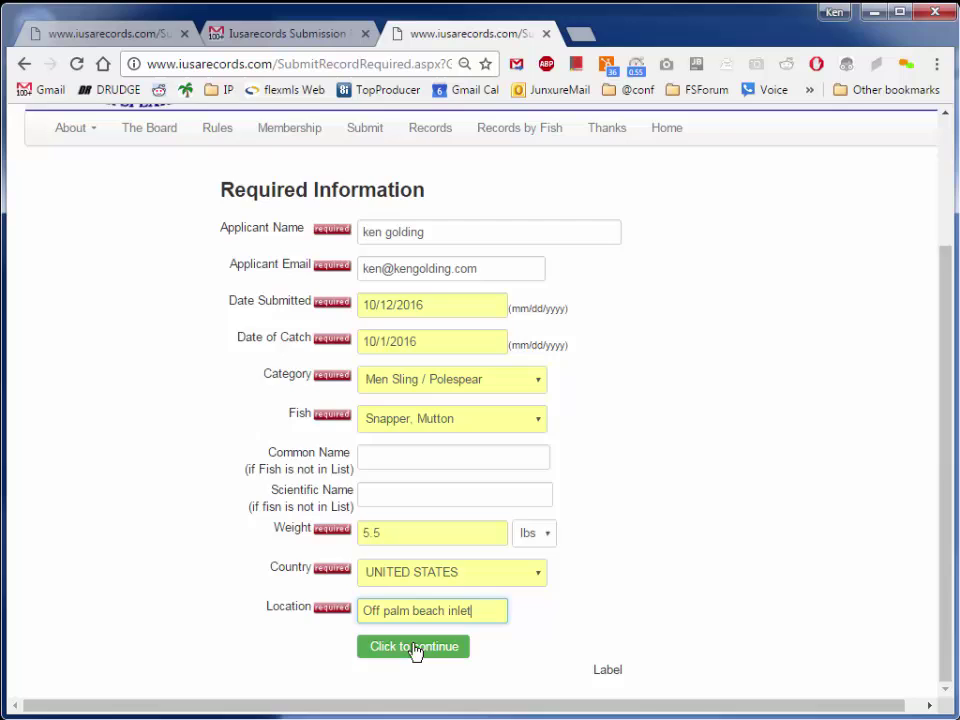
pyautogui.click(418, 649)
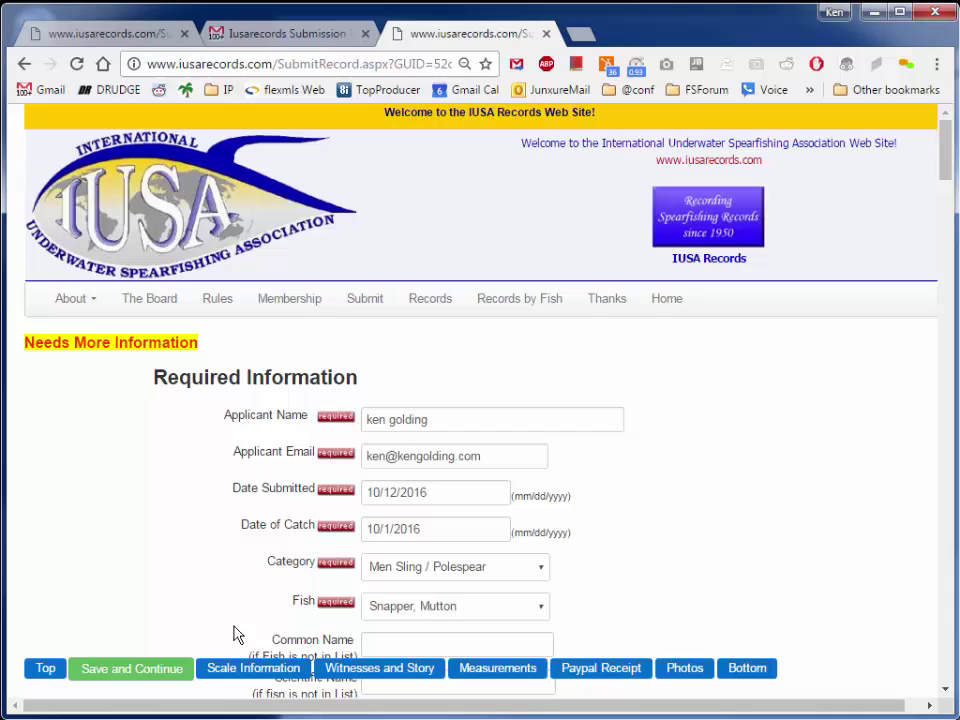
# Review the Scale Information section and the Witnesses and Story fields, from the diveboat name through Story of the Hunt.
pyautogui.click(249, 668)
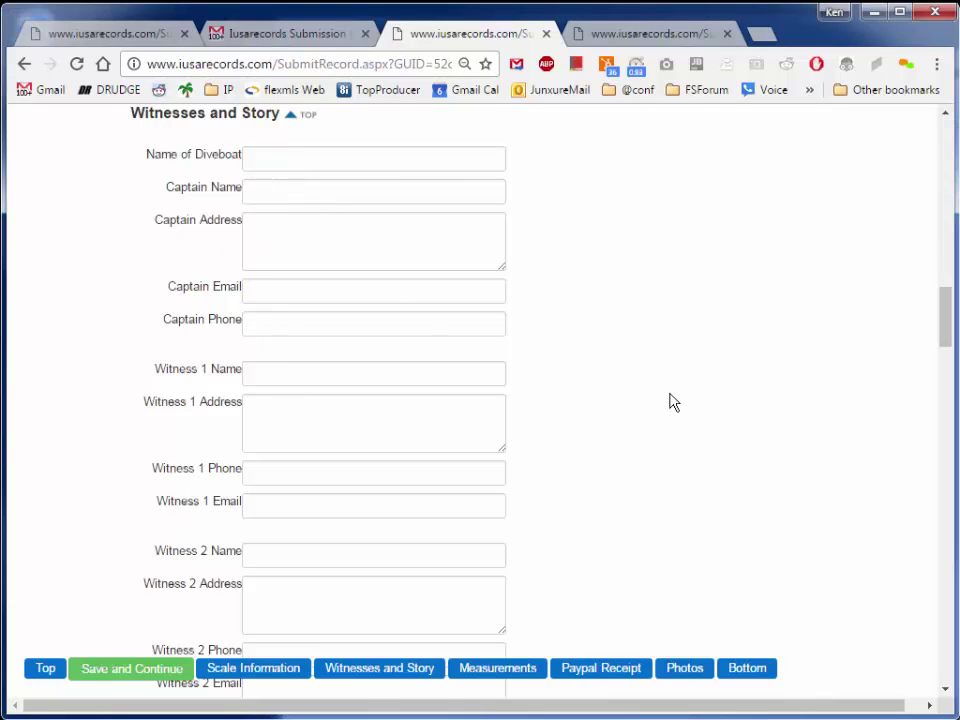
pyautogui.scroll(-3, 669, 401)
pyautogui.scroll(-1, 420, 375)
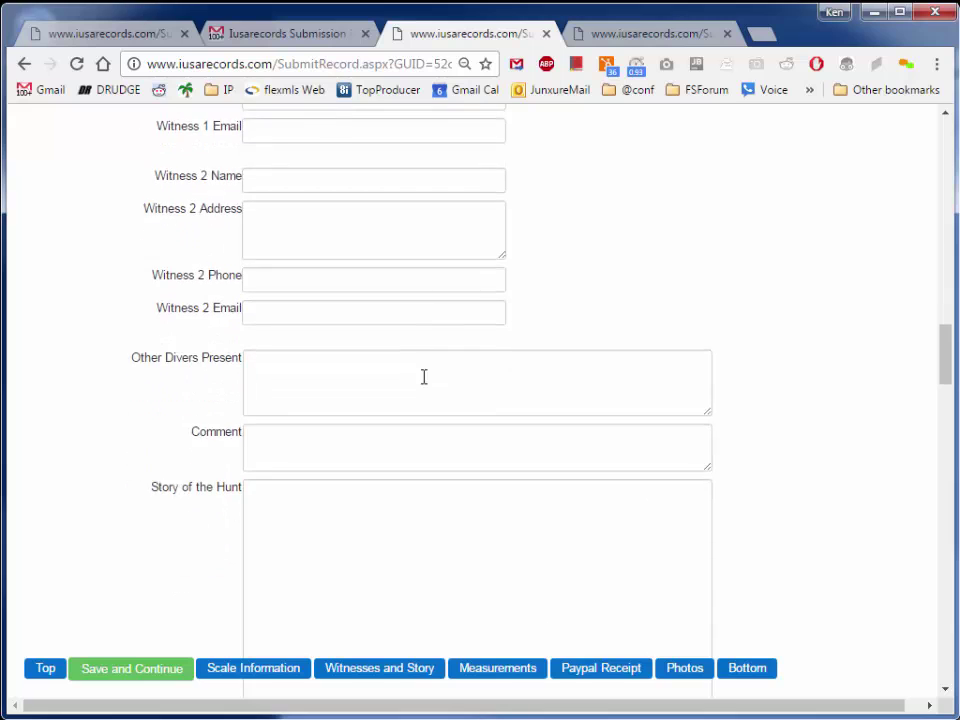
pyautogui.scroll(-3, 424, 376)
pyautogui.scroll(2, 319, 266)
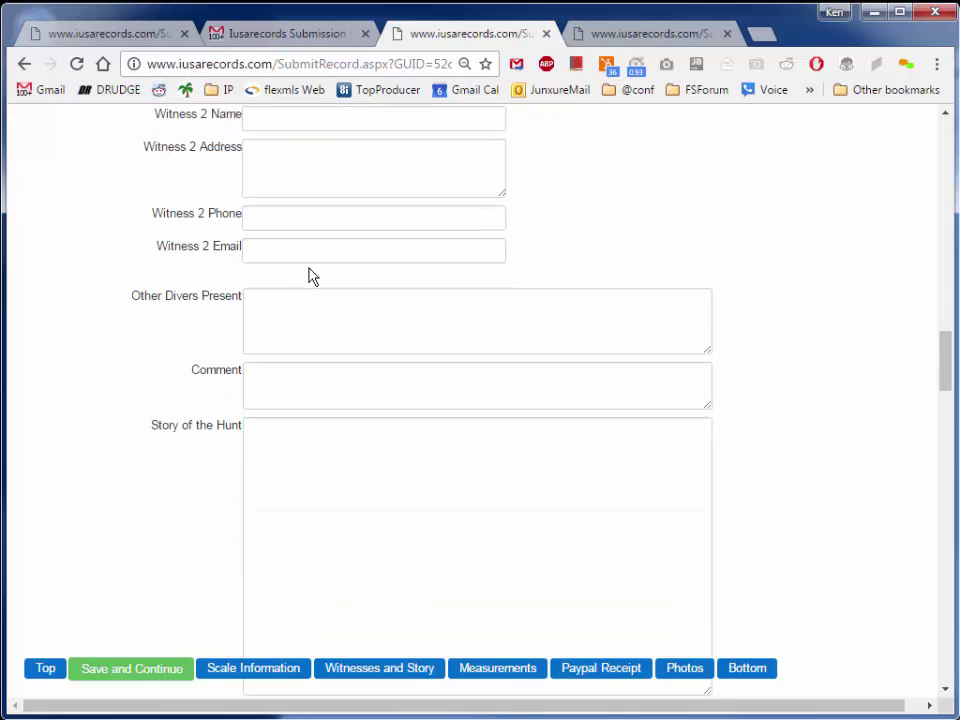
pyautogui.click(276, 458)
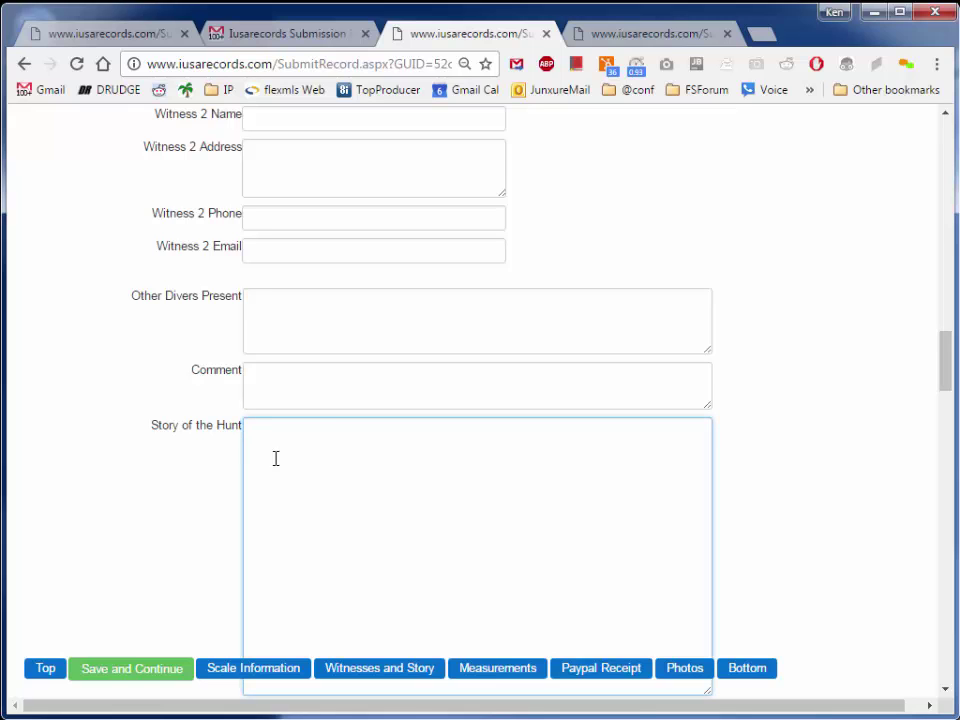
pyautogui.scroll(-2, 276, 458)
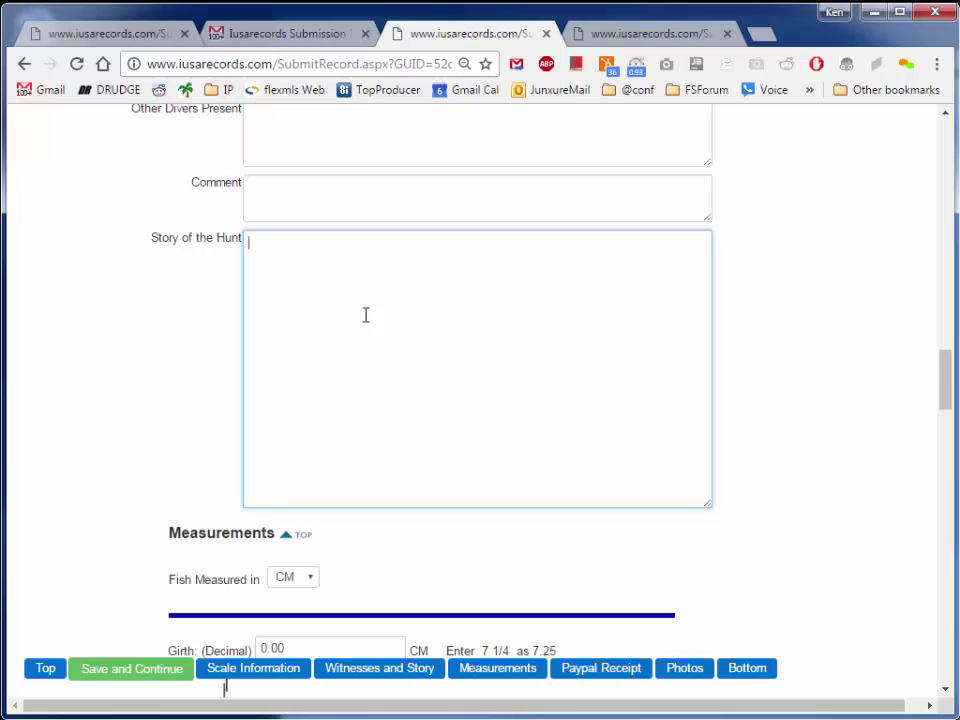
# Review the Measurements section, including the measuring unit and the girth, fork length and overall length fields.
pyautogui.scroll(-3, 377, 317)
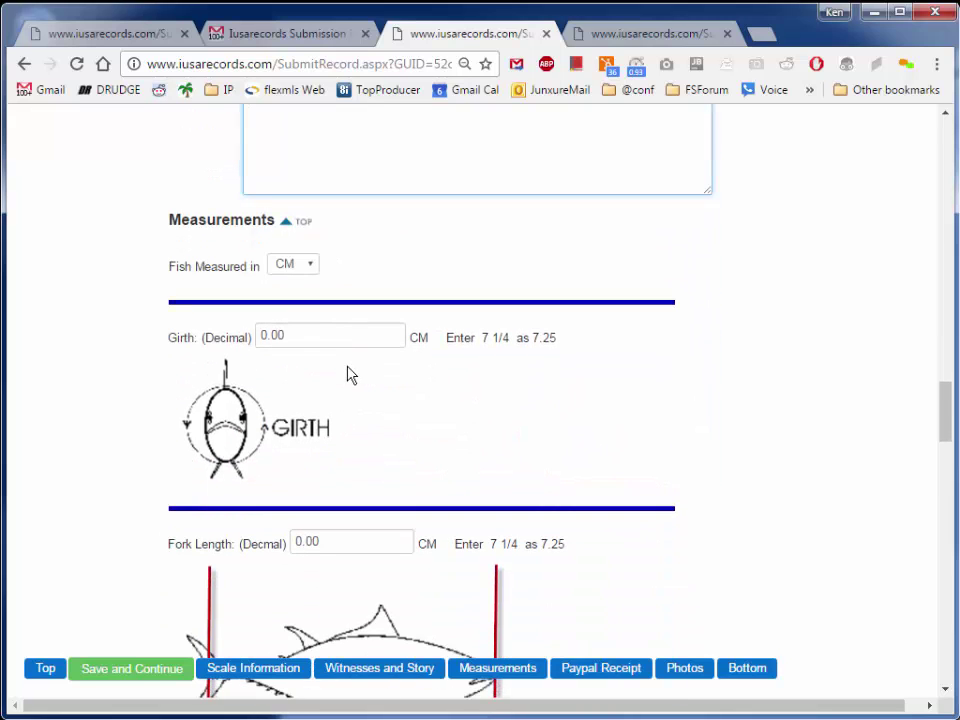
pyautogui.scroll(-1, 343, 371)
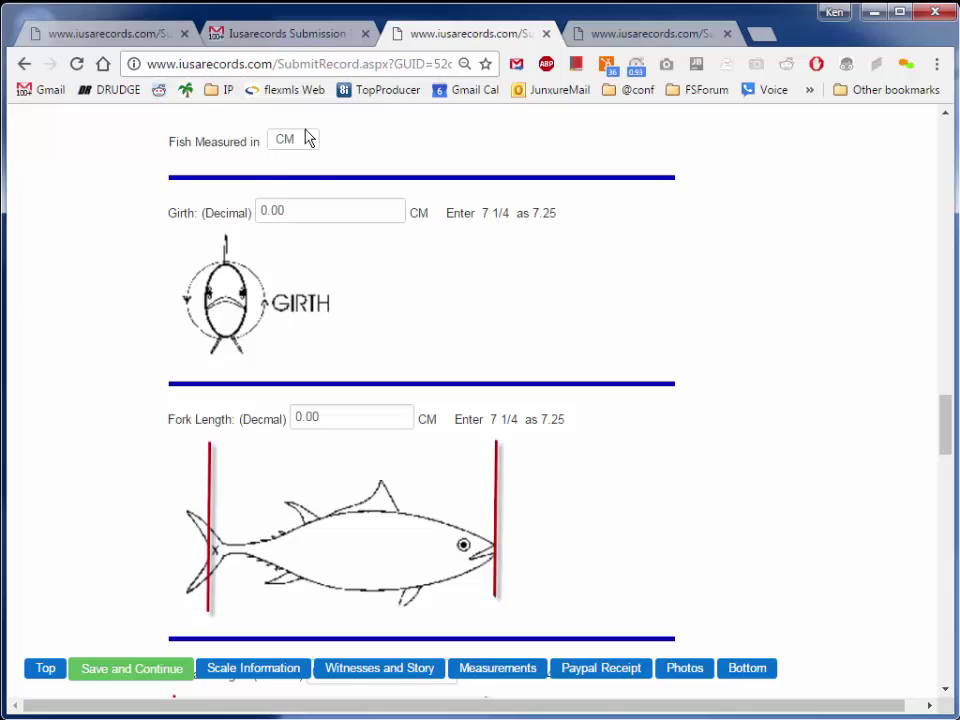
pyautogui.click(306, 141)
pyautogui.click(306, 146)
pyautogui.moveTo(557, 214); pyautogui.dragTo(530, 213)
pyautogui.moveTo(300, 214); pyautogui.dragTo(252, 210)
pyautogui.scroll(-4, 326, 300)
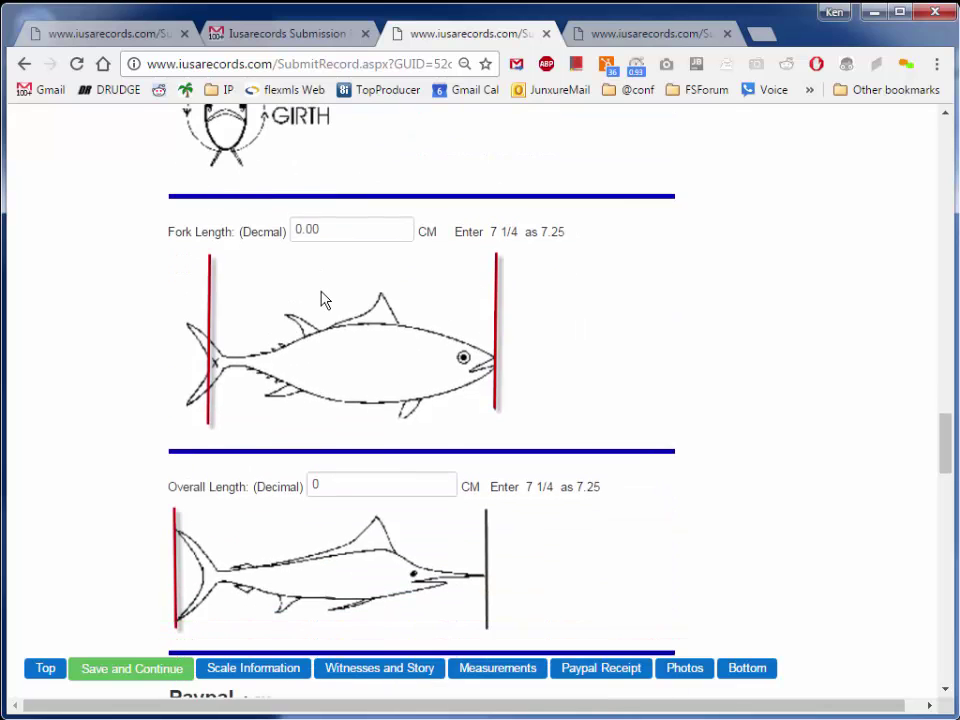
pyautogui.scroll(-2, 343, 300)
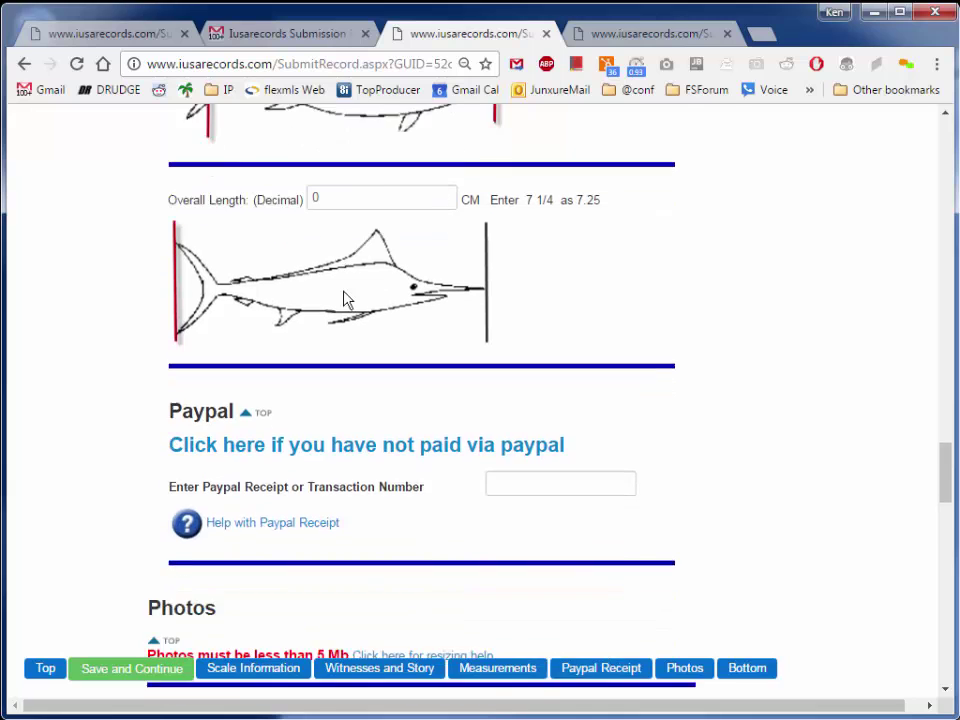
# Check the PayPal receipt or transaction number field, and save the entry to continue editing.
pyautogui.click(512, 397)
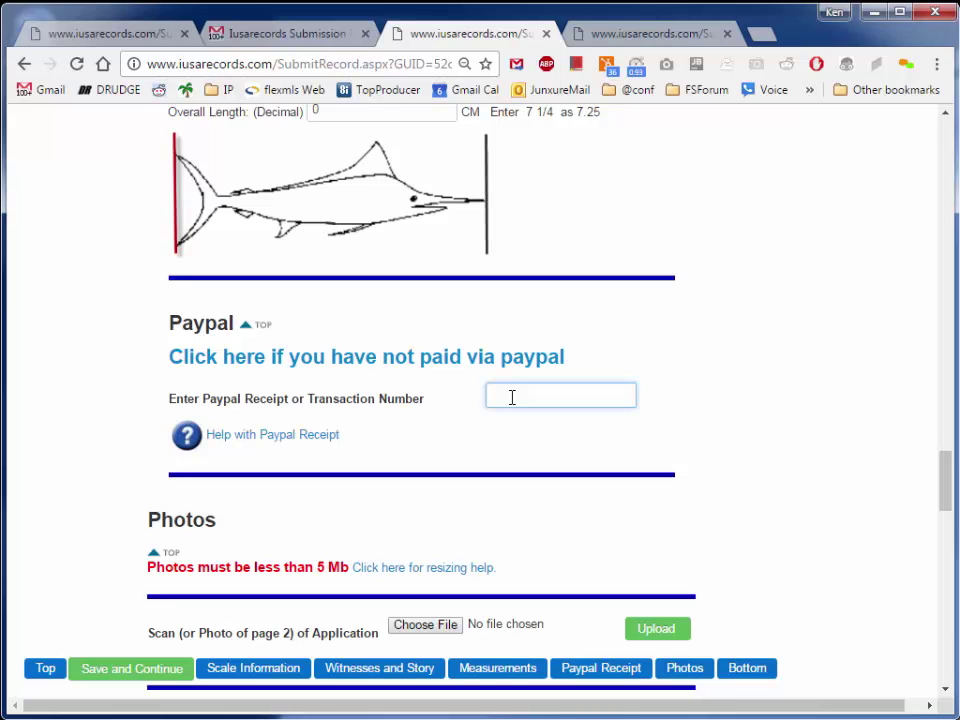
pyautogui.scroll(-1, 323, 553)
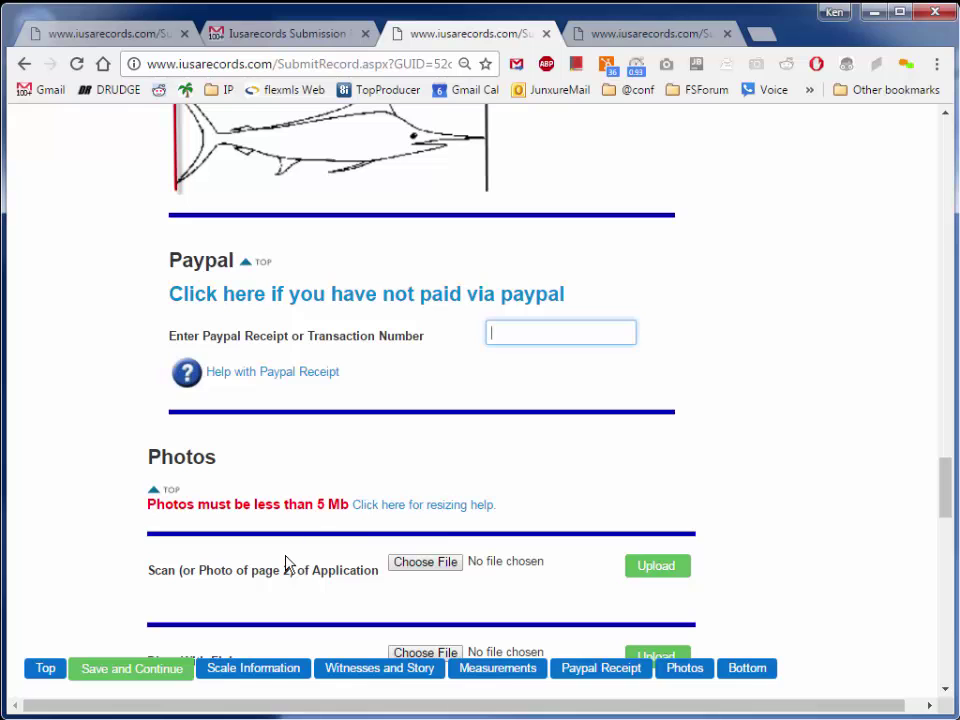
pyautogui.click(125, 677)
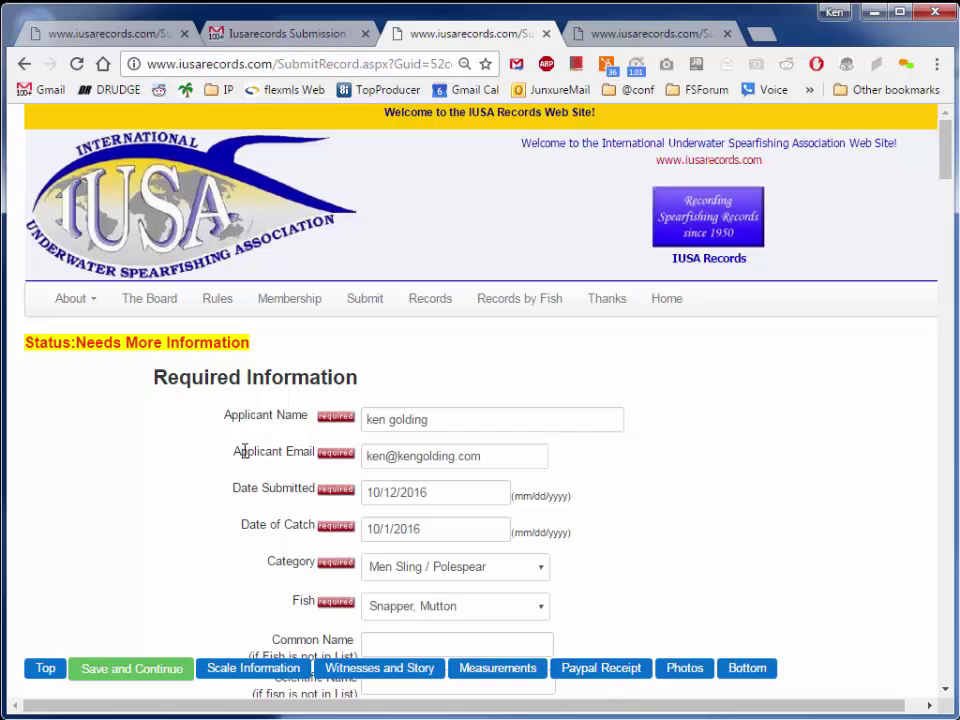
# Upload app.png from the desktop's IUSAVideo folder as the scan or photo of page 2 of the application.
pyautogui.click(683, 668)
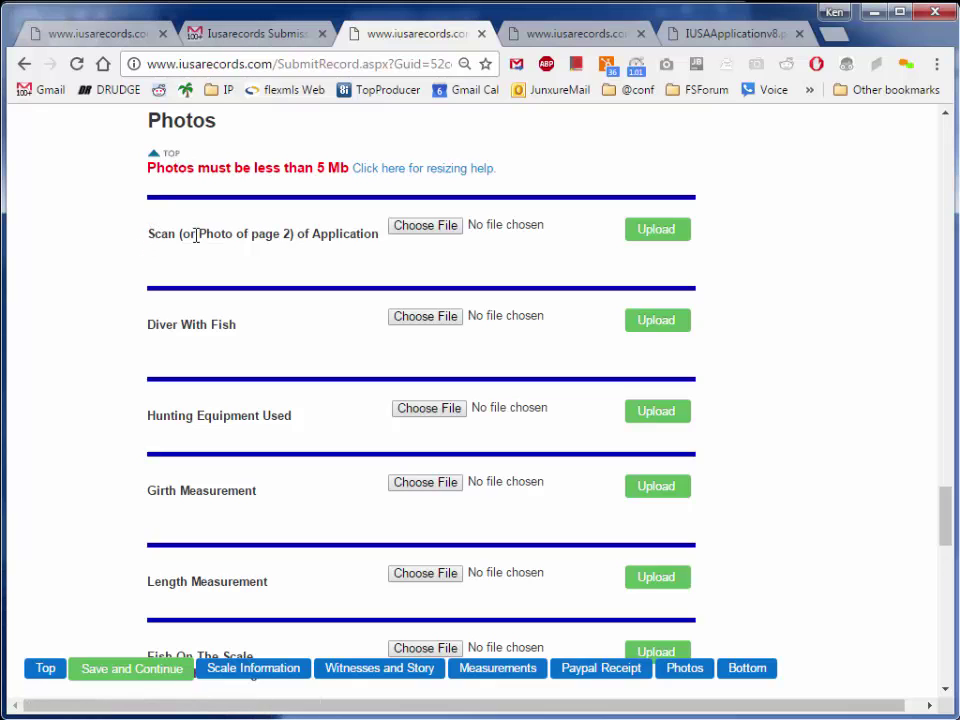
pyautogui.moveTo(148, 233); pyautogui.dragTo(384, 226)
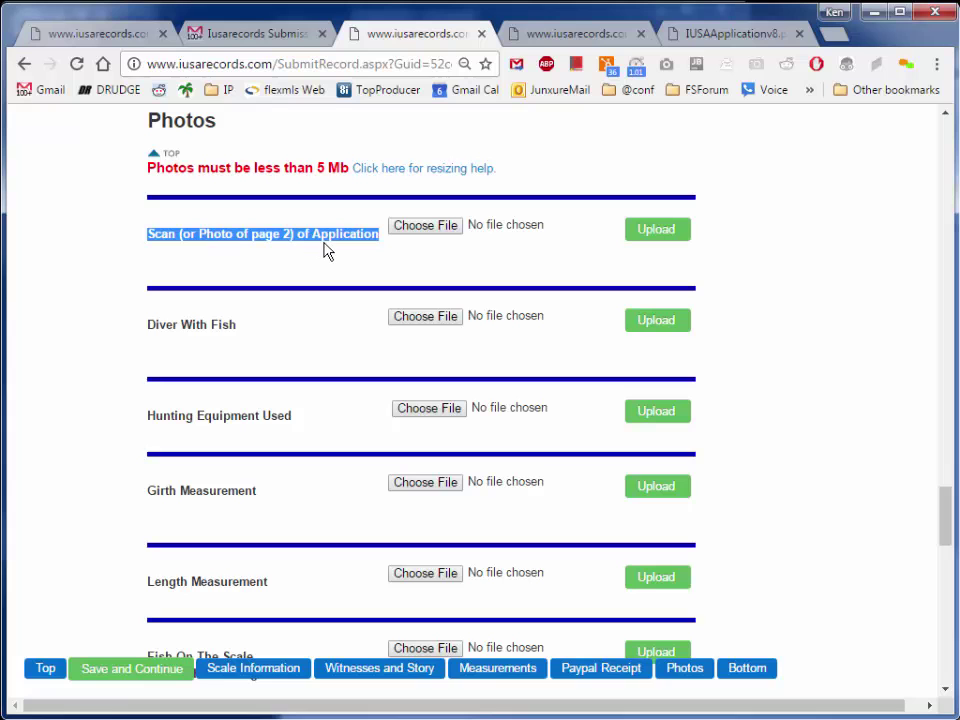
pyautogui.click(432, 229)
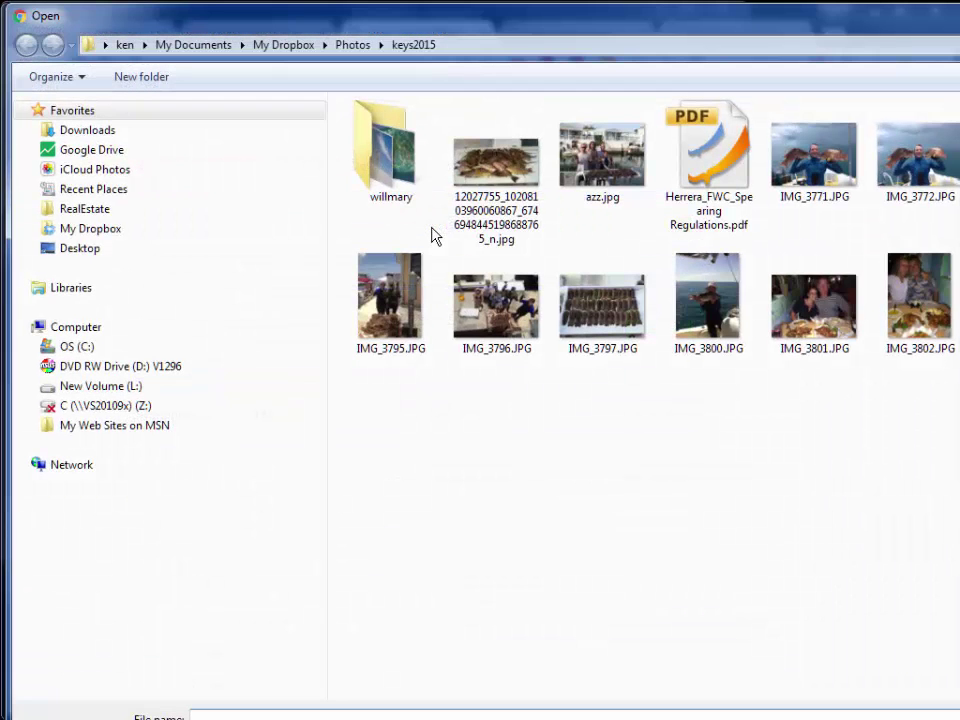
pyautogui.click(79, 249)
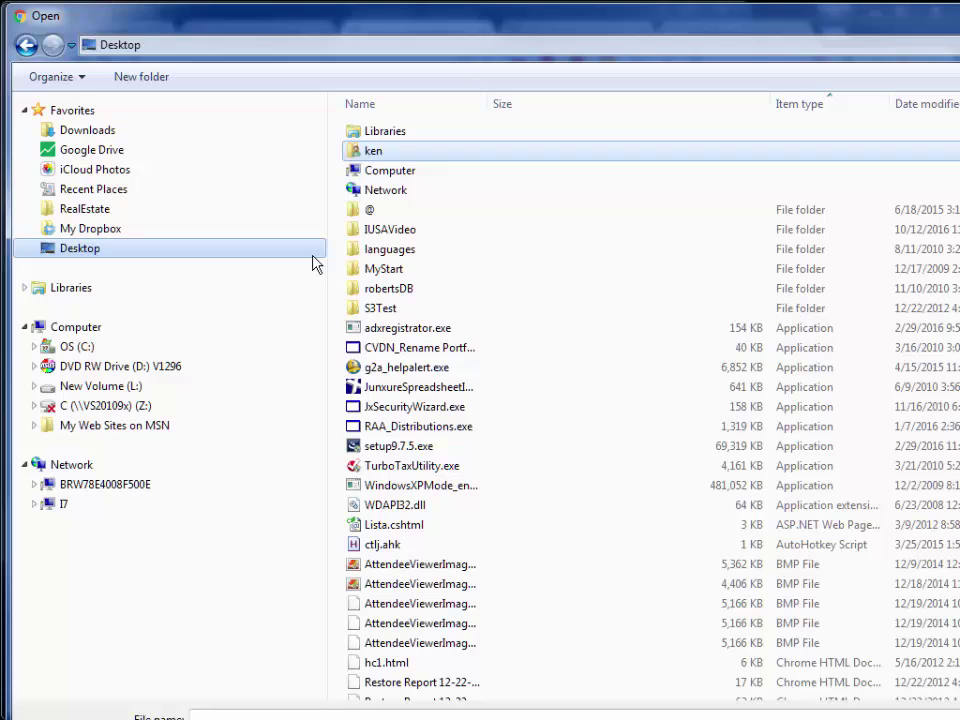
pyautogui.doubleClick(399, 229)
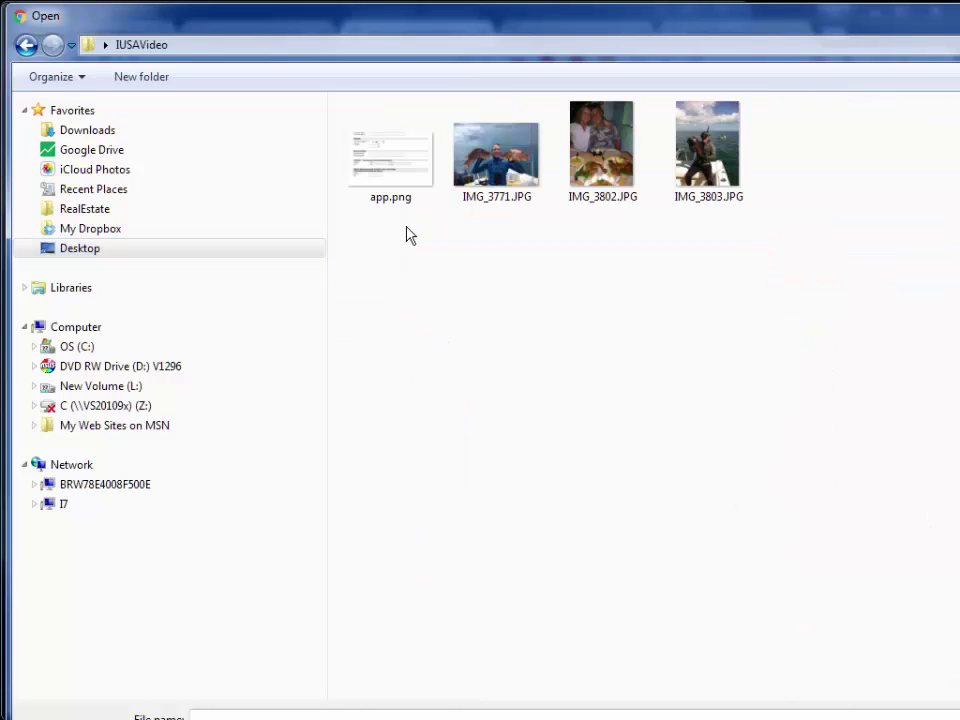
pyautogui.doubleClick(384, 172)
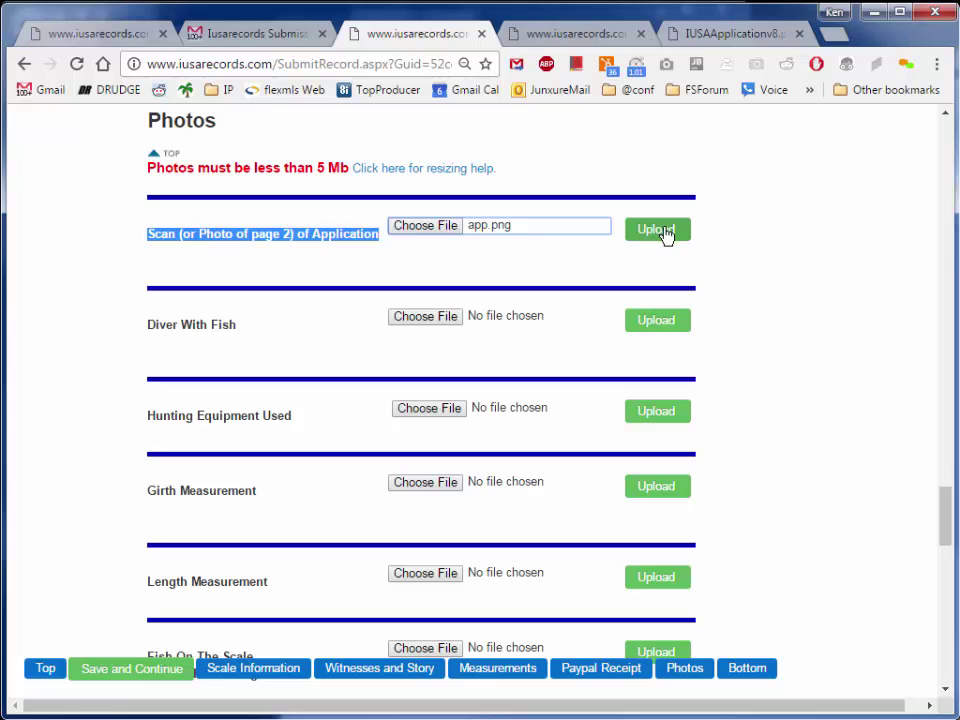
pyautogui.click(430, 227)
pyautogui.doubleClick(387, 168)
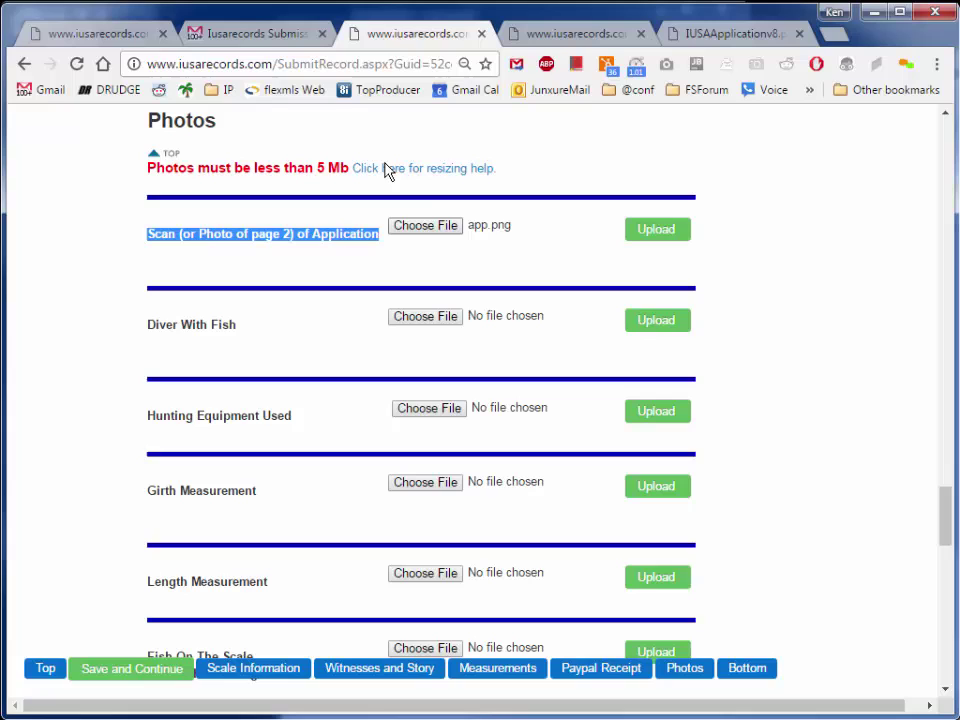
pyautogui.click(641, 238)
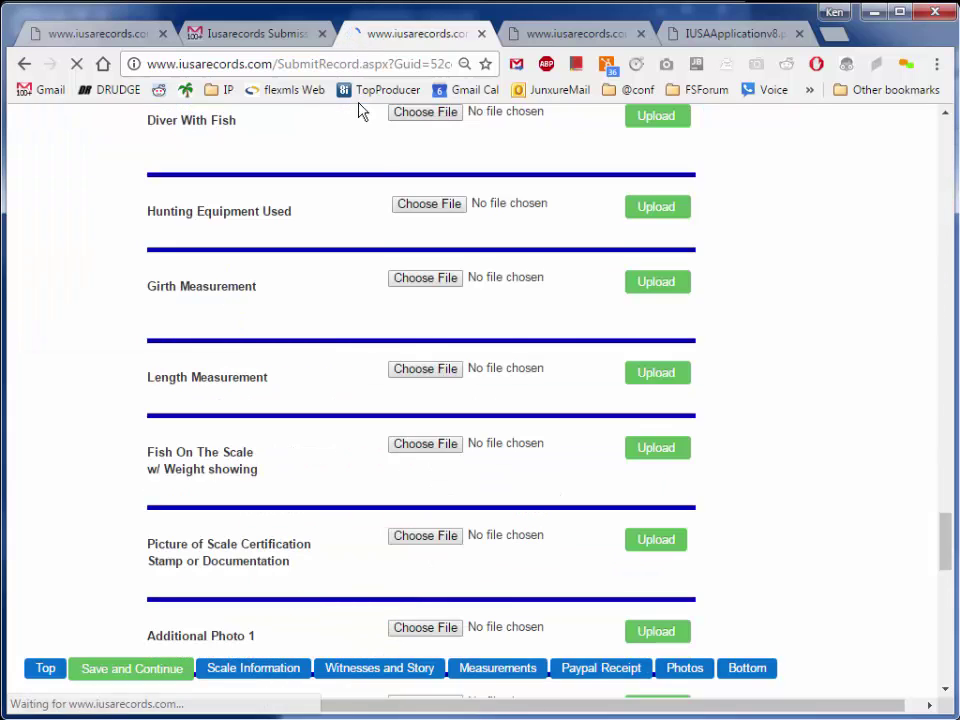
pyautogui.scroll(2, 390, 235)
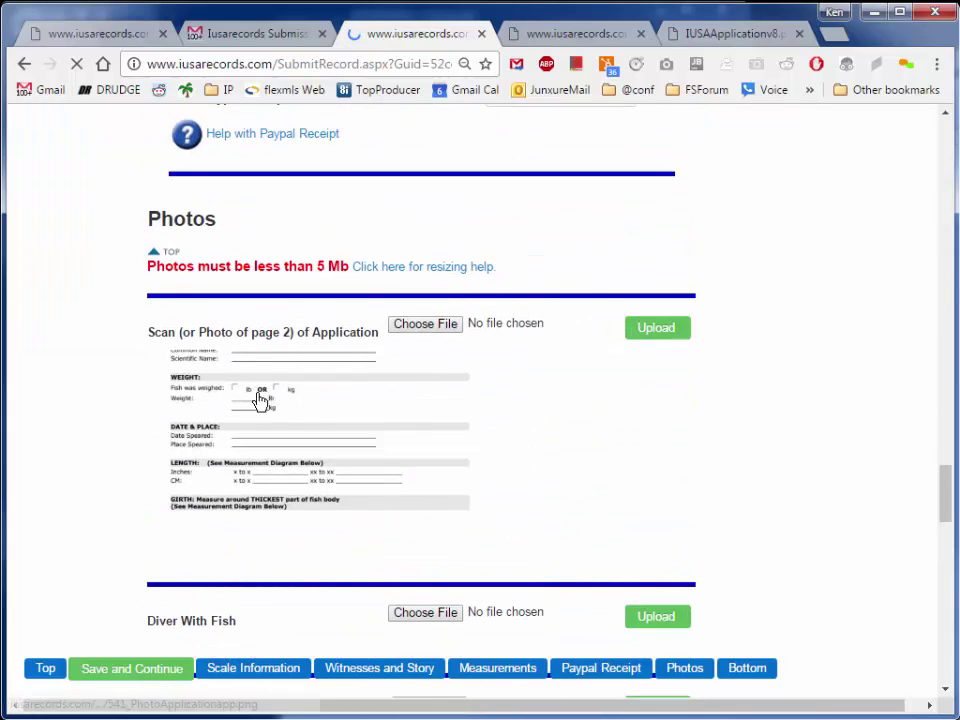
# Upload IMG_3771.JPG as the Diver With Fish photo.
pyautogui.scroll(-3, 290, 427)
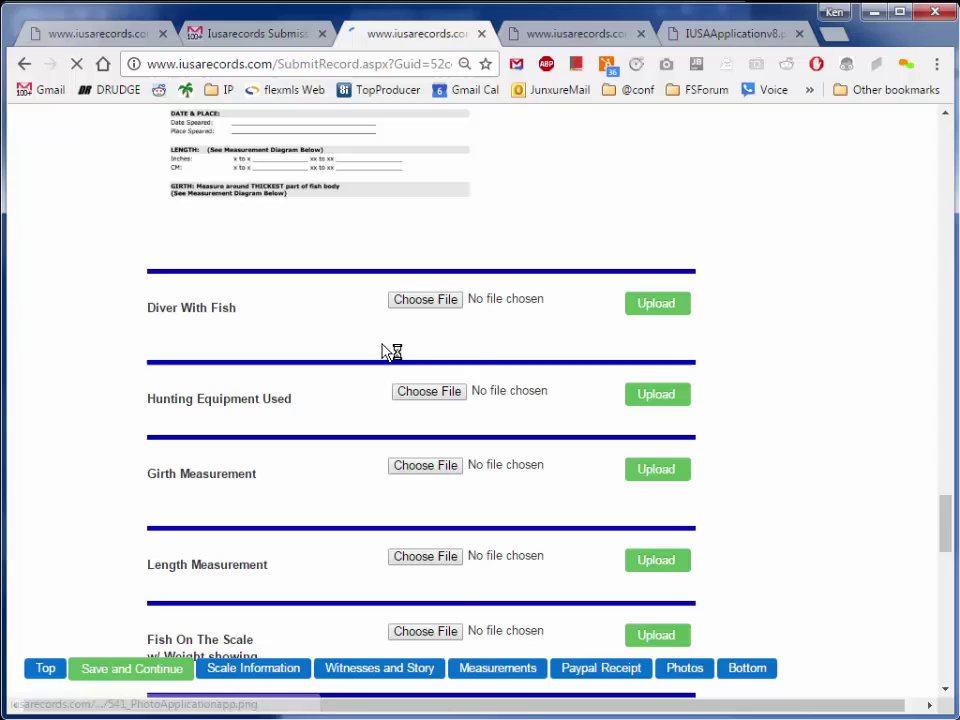
pyautogui.click(421, 303)
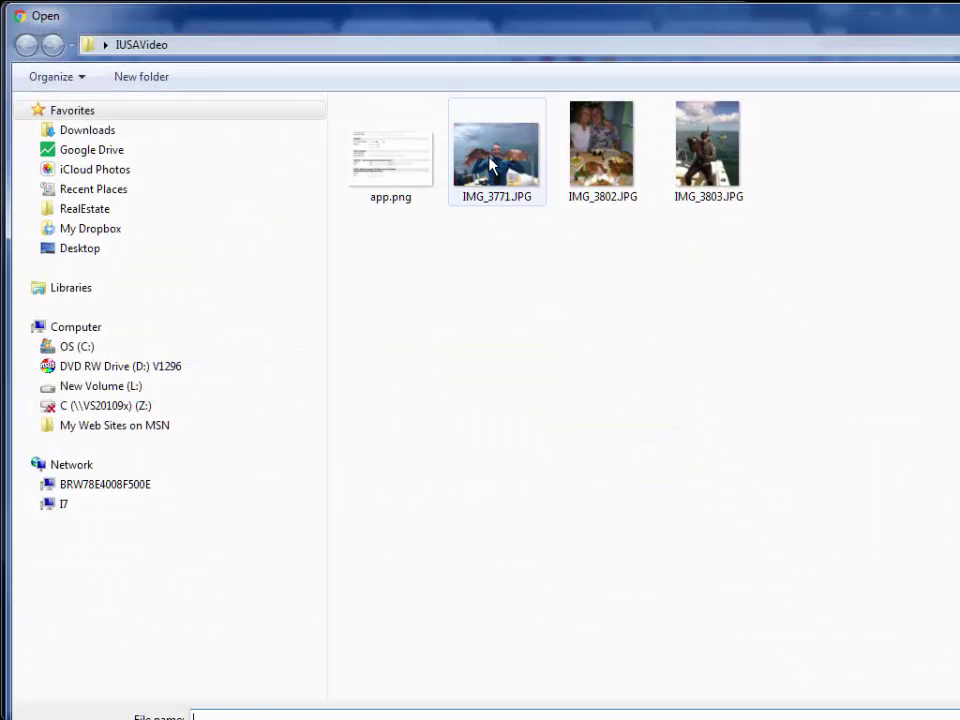
pyautogui.doubleClick(490, 165)
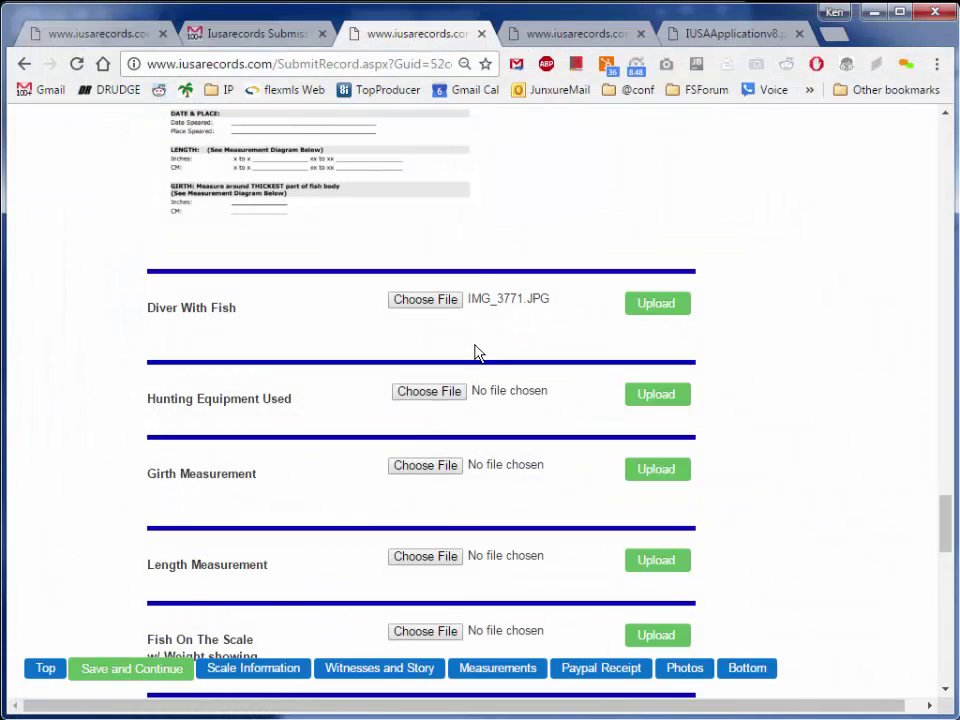
pyautogui.click(657, 310)
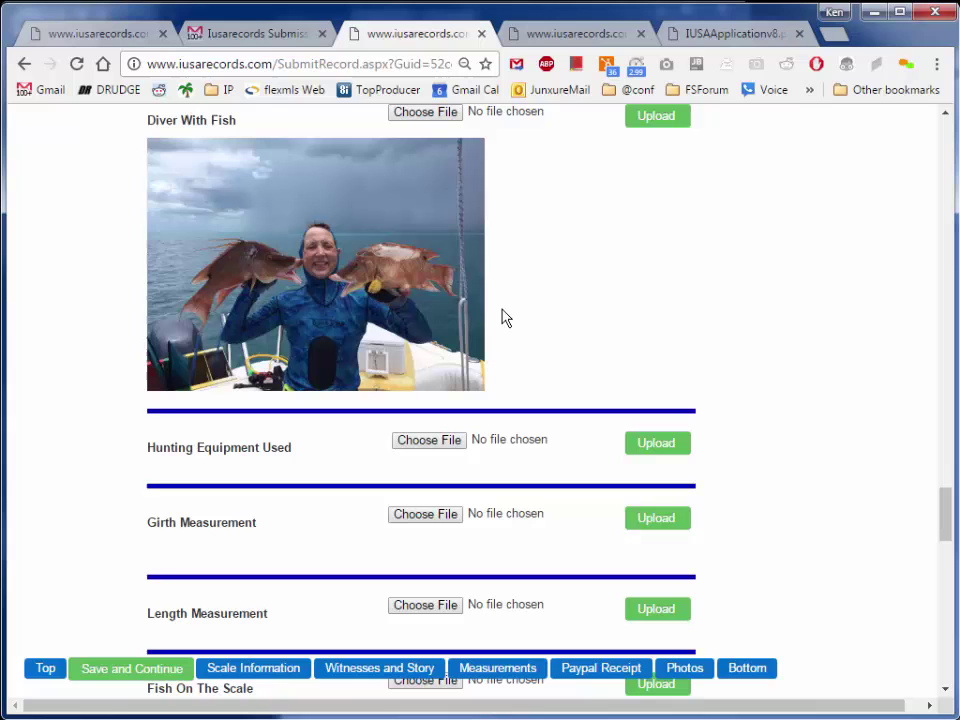
# Upload IMG_3803.JPG as the Hunting Equipment Used photo.
pyautogui.click(429, 444)
pyautogui.doubleClick(672, 178)
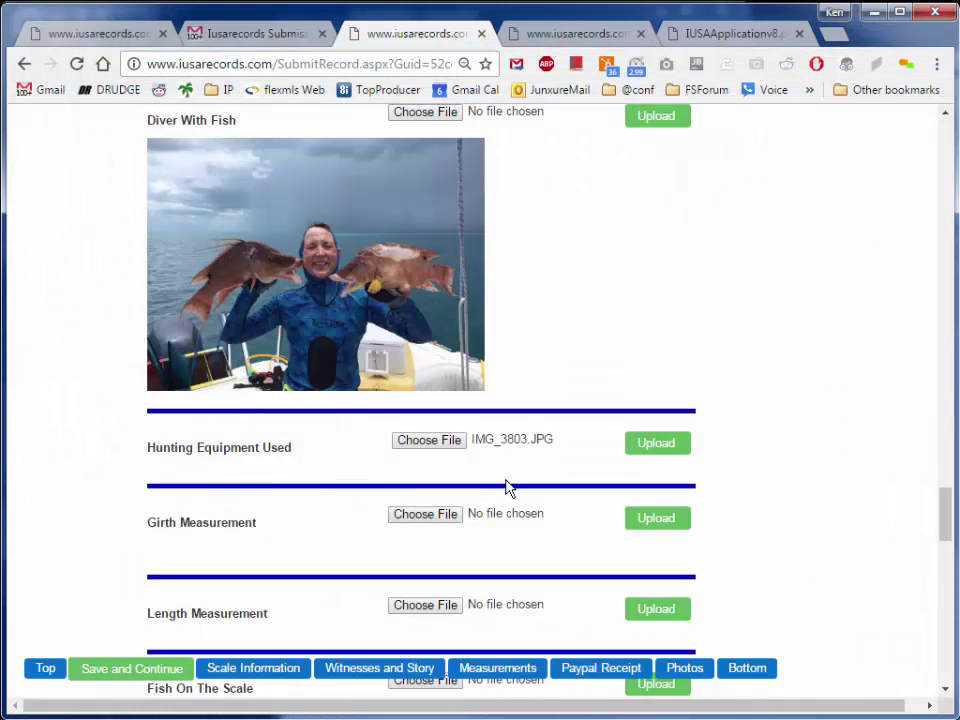
pyautogui.click(660, 445)
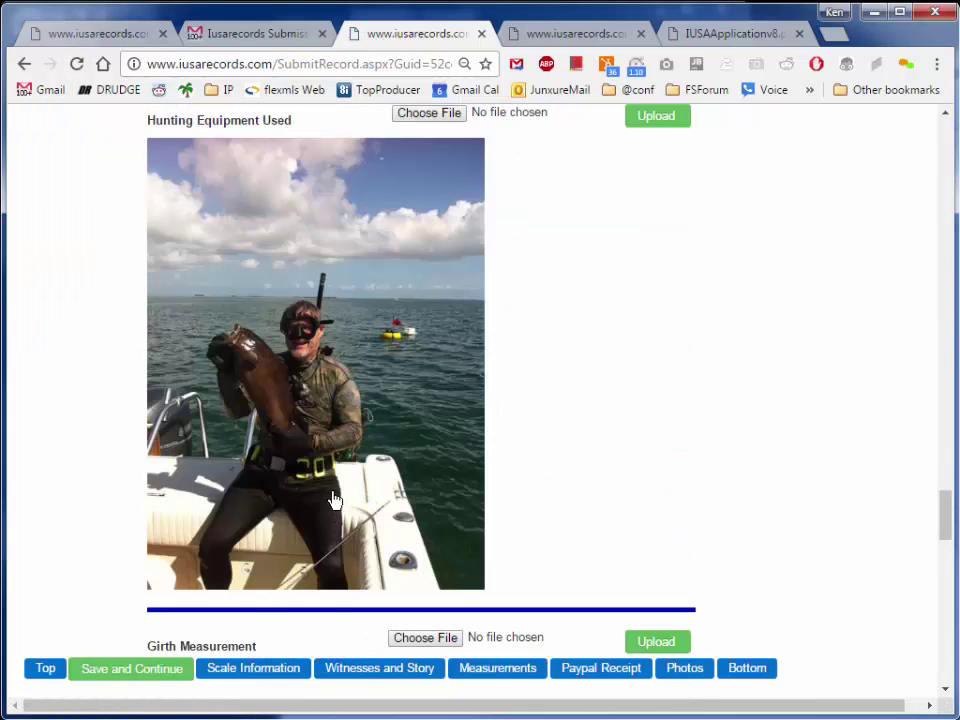
# Review the remaining photo slots, from Girth Measurement to Additional Photo 6, and the choices for the website photo.
pyautogui.scroll(-2, 334, 500)
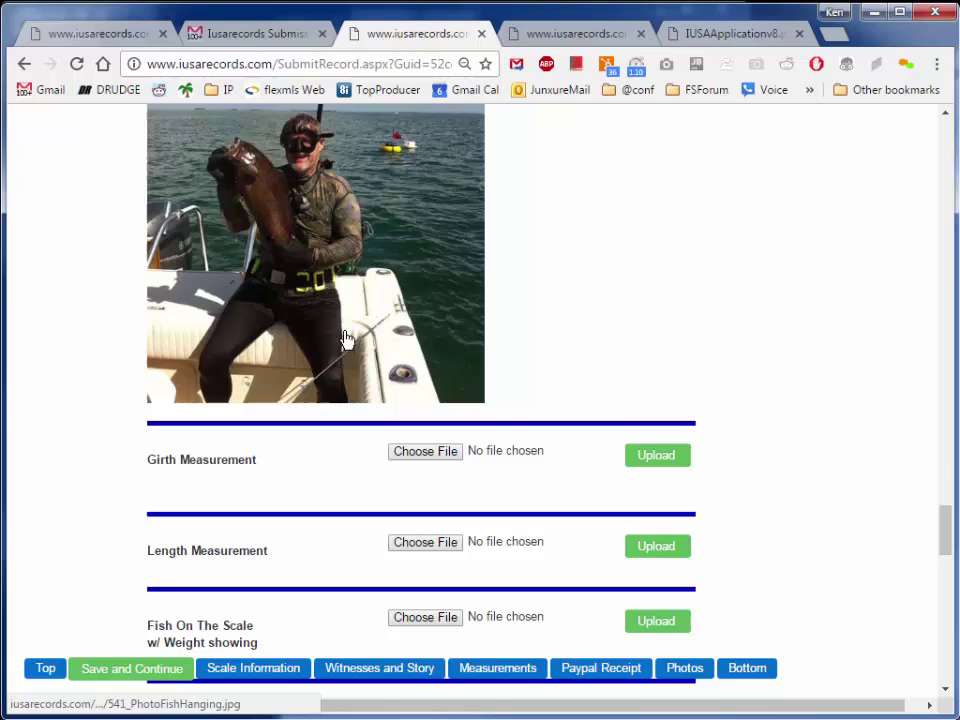
pyautogui.scroll(-1, 348, 339)
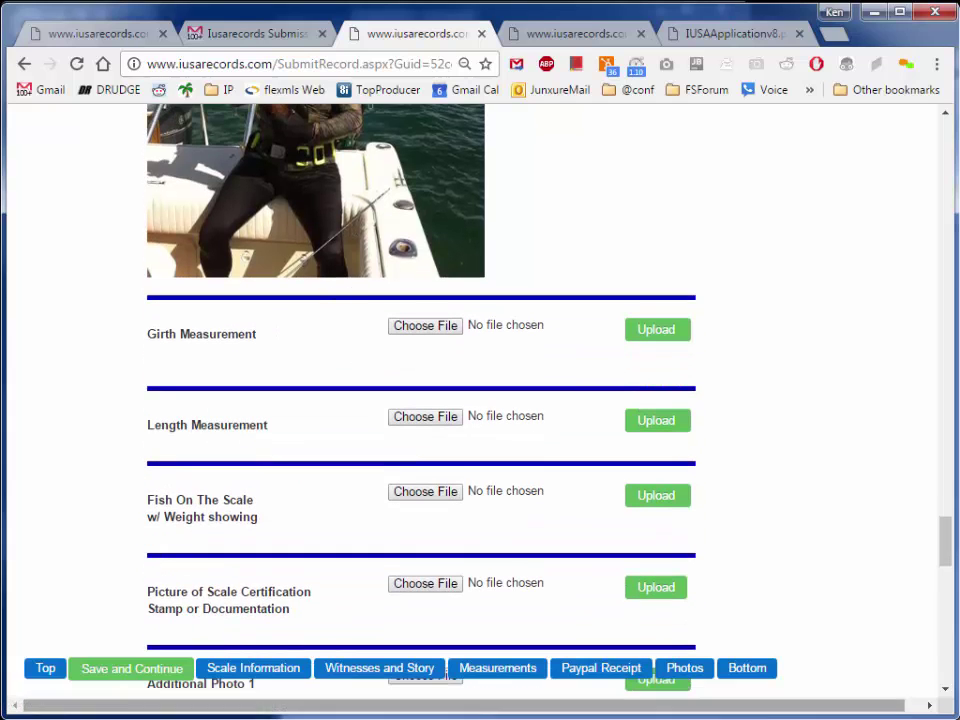
pyautogui.scroll(-1, 541, 493)
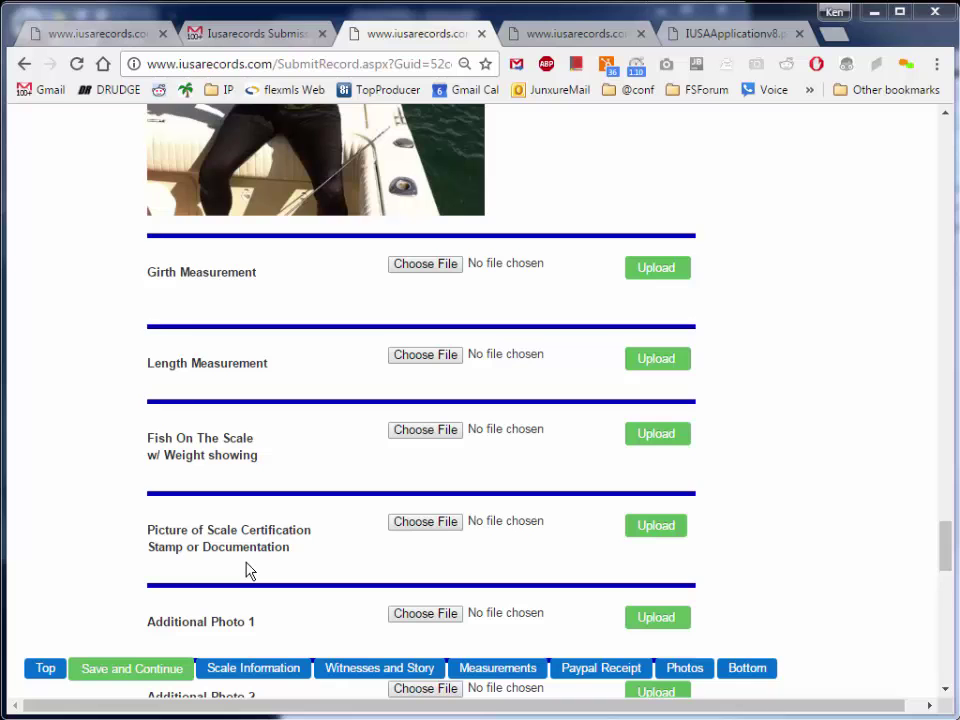
pyautogui.scroll(-4, 111, 409)
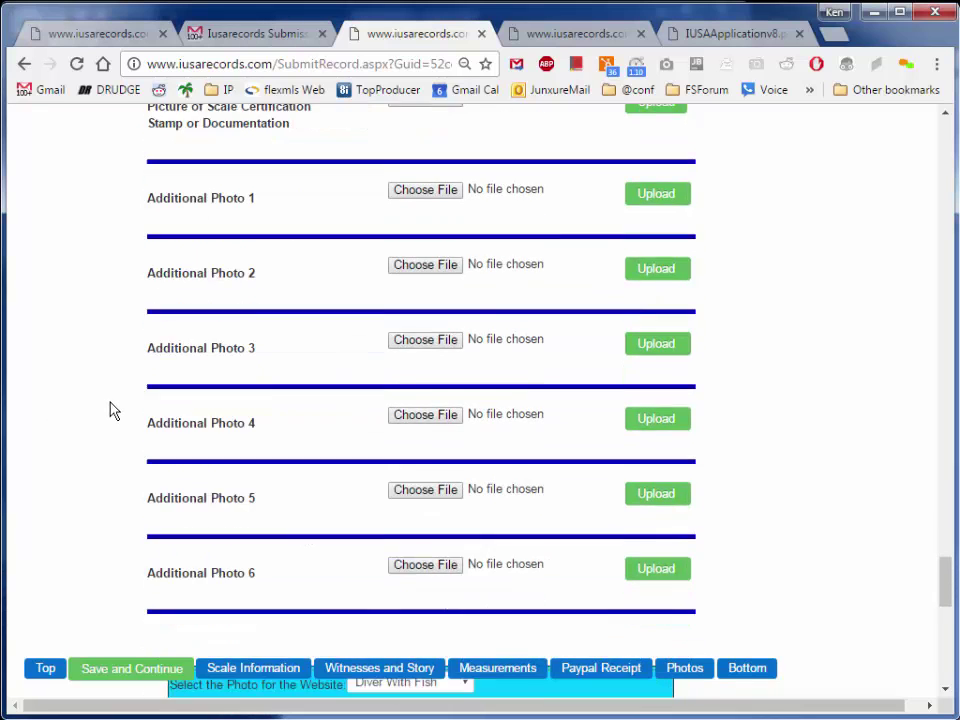
pyautogui.scroll(-2, 111, 409)
pyautogui.scroll(1, 111, 409)
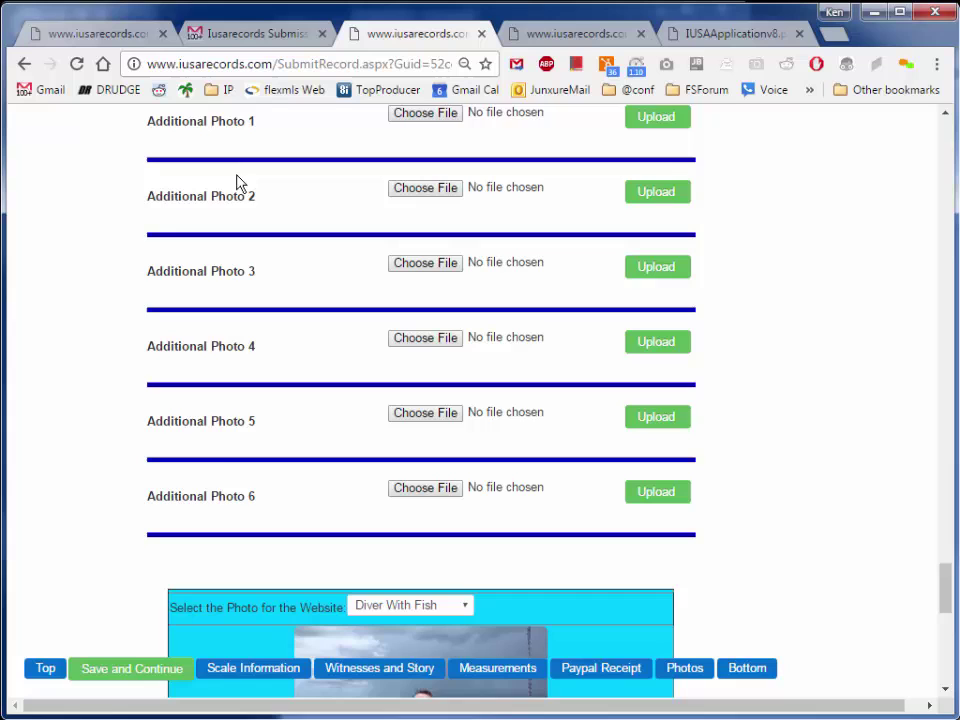
pyautogui.scroll(-3, 214, 440)
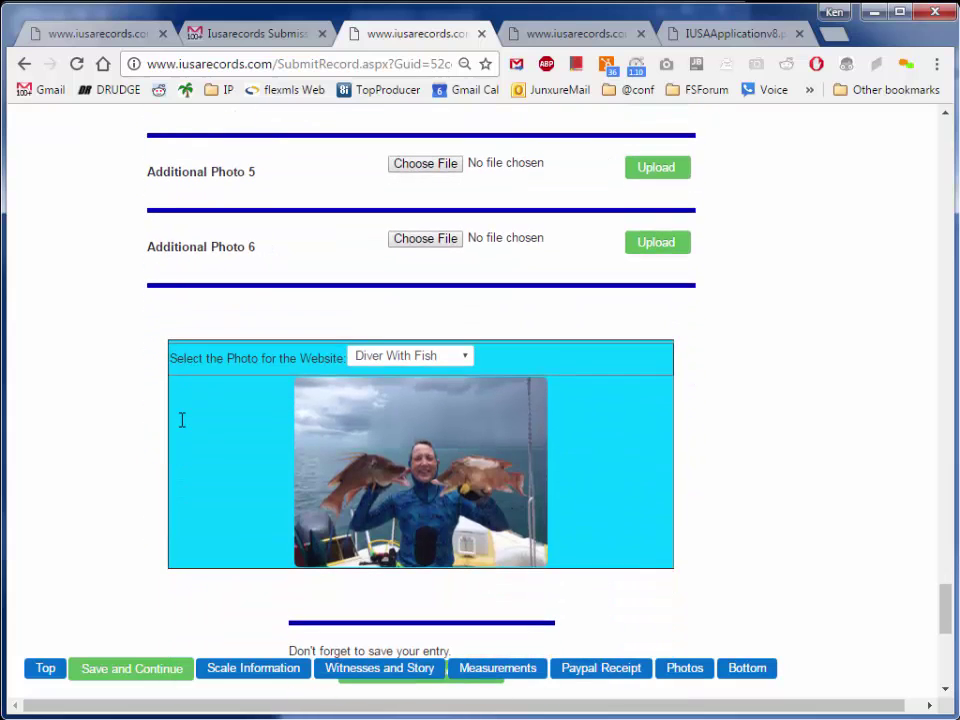
pyautogui.scroll(-1, 182, 420)
pyautogui.click(469, 296)
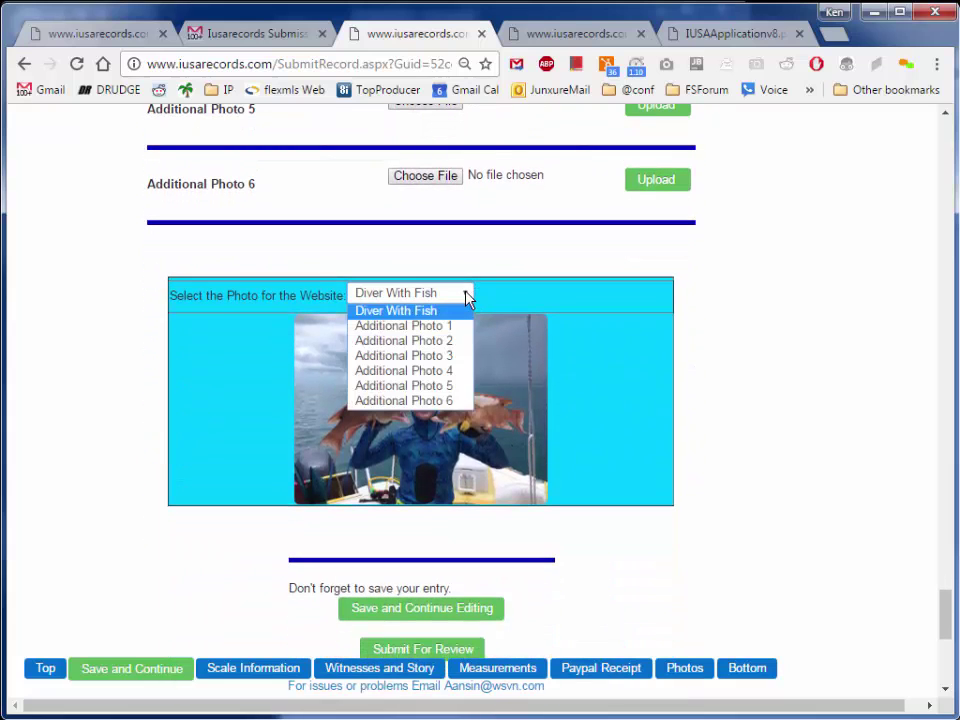
pyautogui.click(466, 297)
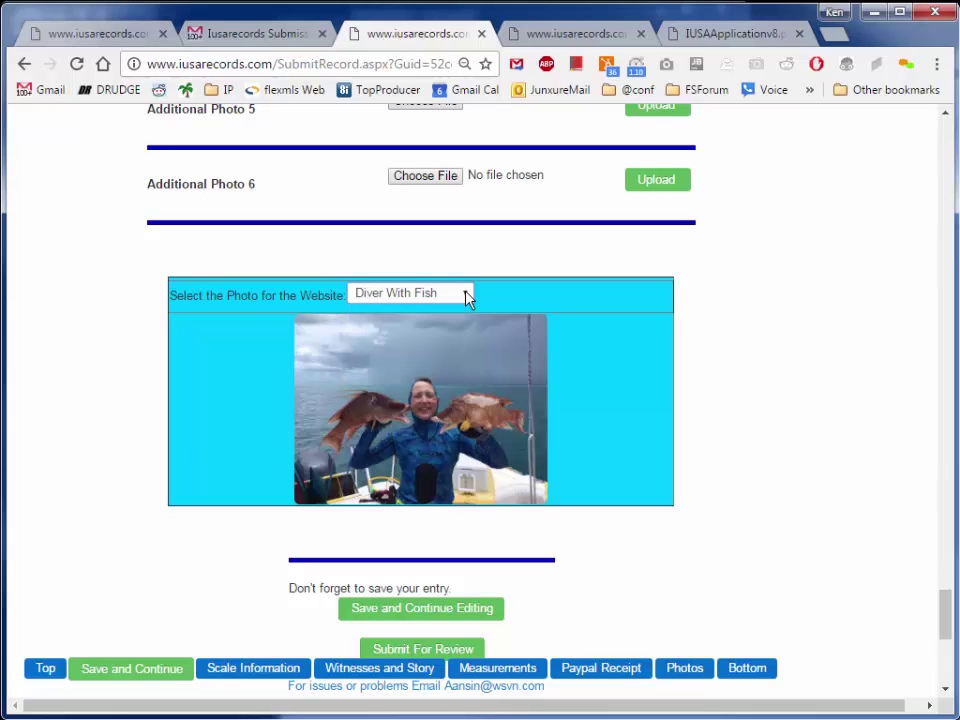
# Check the website photo choices, keep Diver With Fish selected, and save the entry to continue editing.
pyautogui.click(466, 297)
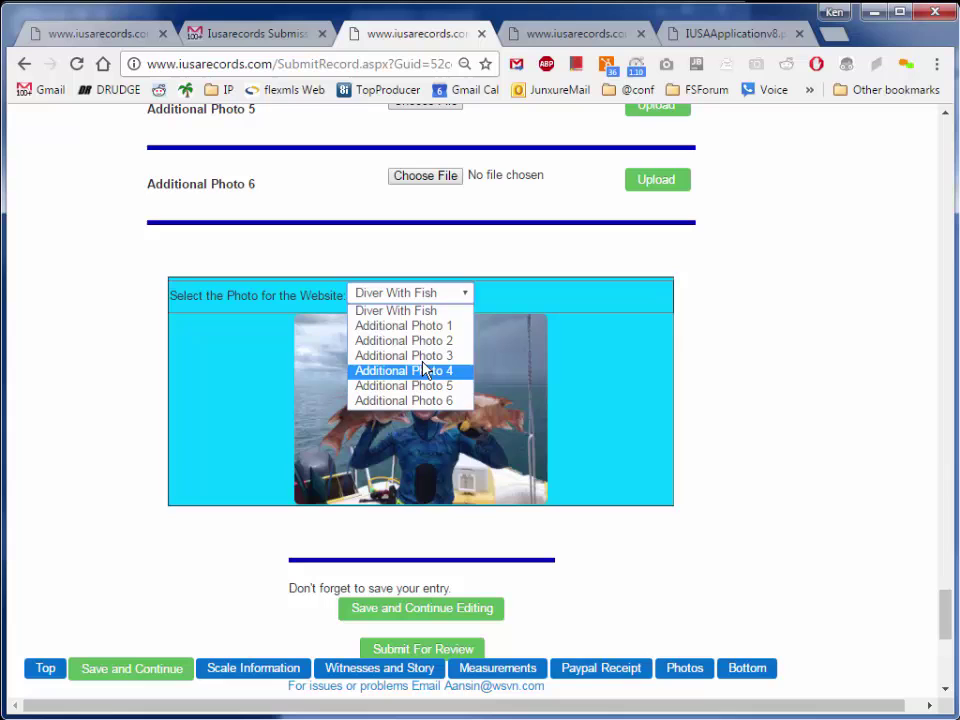
pyautogui.scroll(-2, 210, 519)
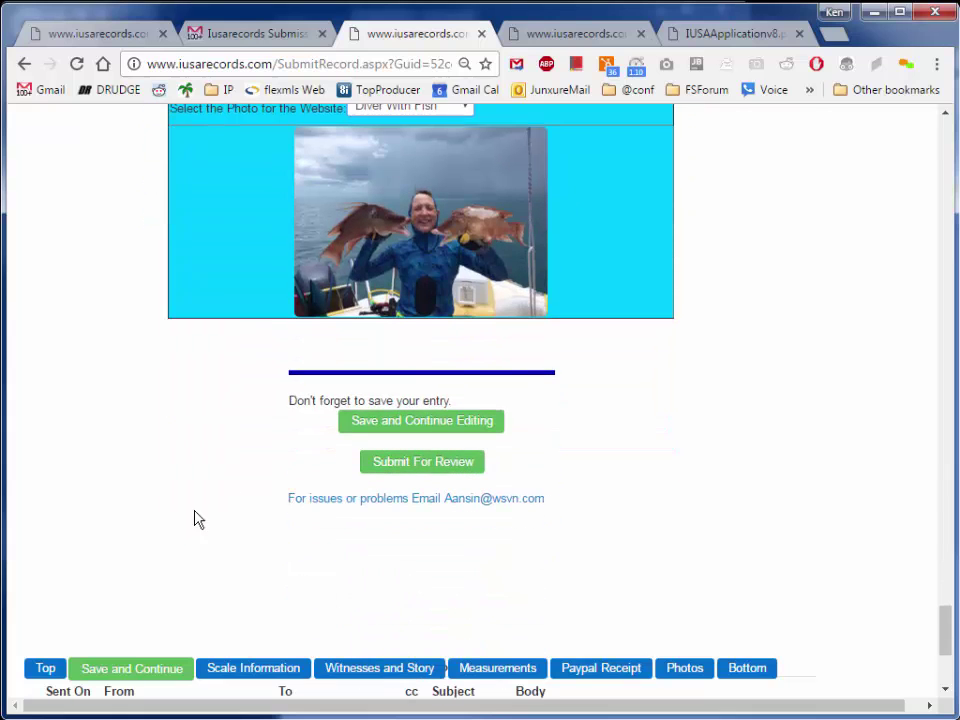
pyautogui.click(397, 426)
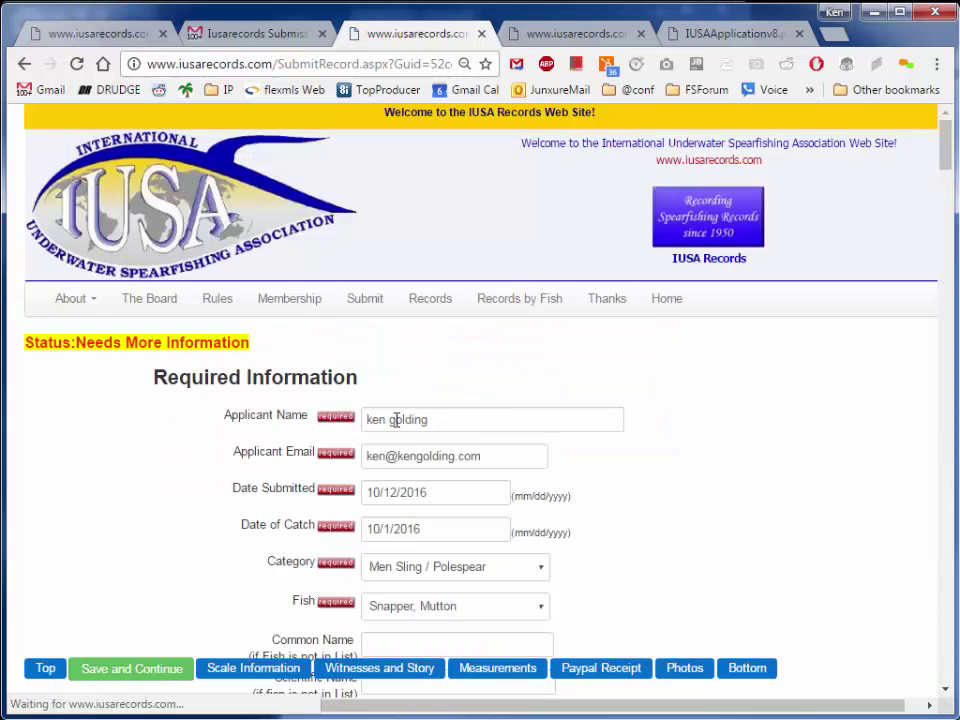
# Examine the saved entry's uploaded photos, the PayPal receipt field and the Email History at the end of the form.
pyautogui.click(685, 668)
pyautogui.scroll(-20, 405, 497)
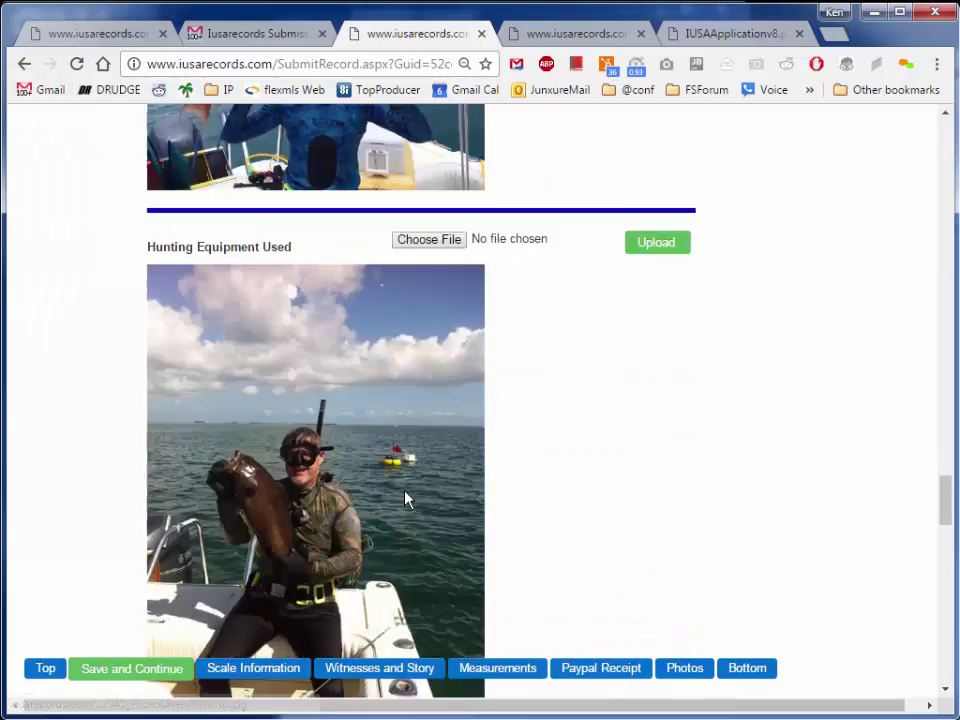
pyautogui.scroll(8, 403, 491)
pyautogui.scroll(12, 403, 491)
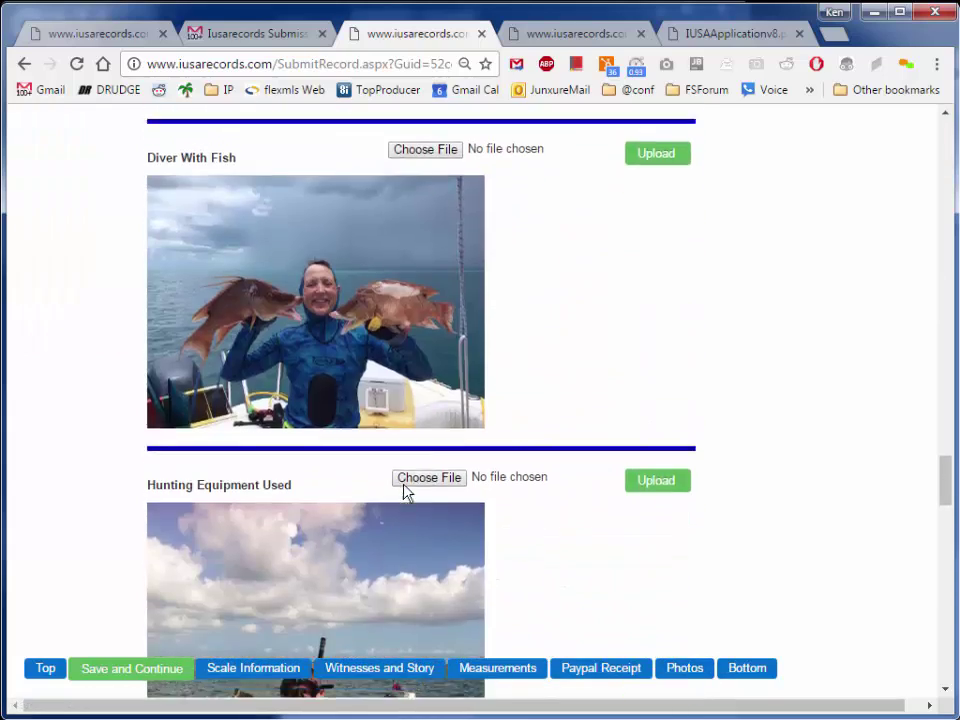
pyautogui.click(498, 308)
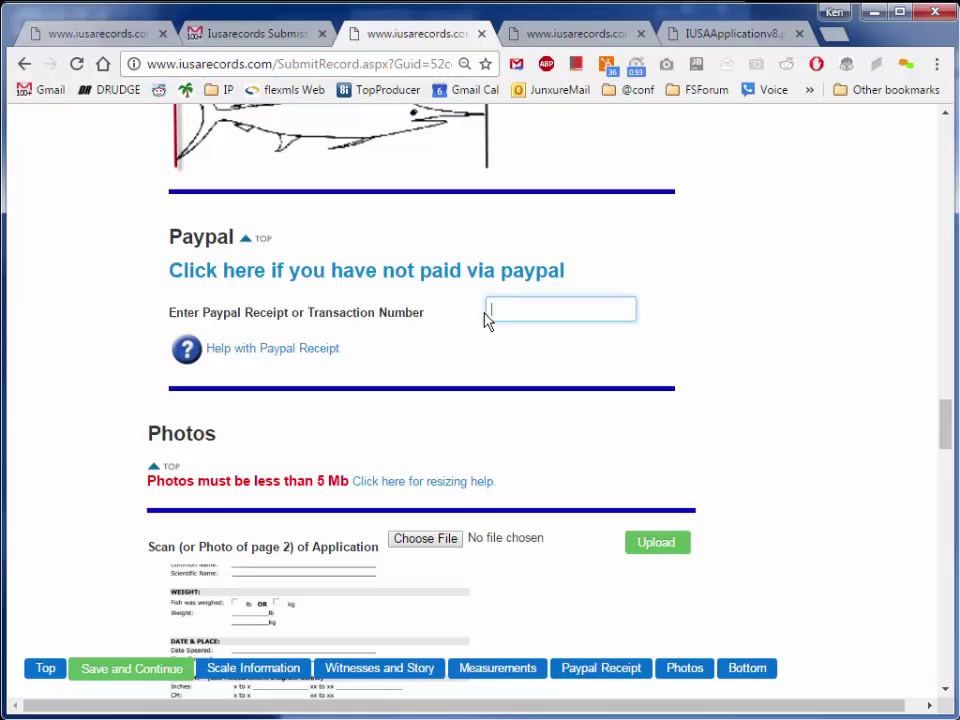
pyautogui.scroll(6, 448, 343)
pyautogui.scroll(-20, 453, 344)
pyautogui.scroll(-5, 450, 338)
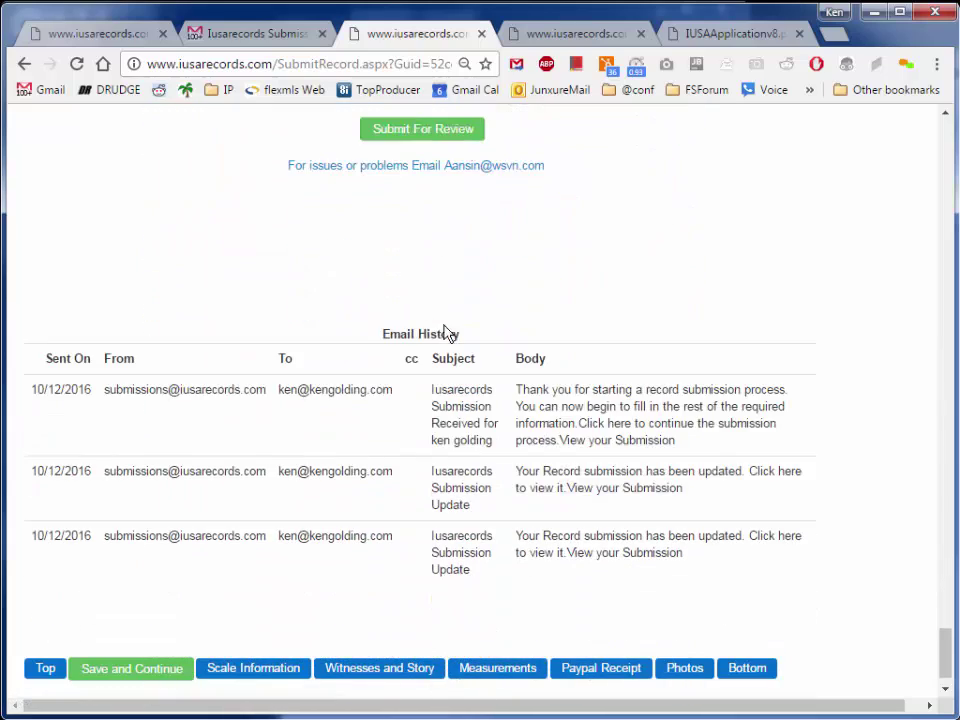
pyautogui.scroll(1, 418, 306)
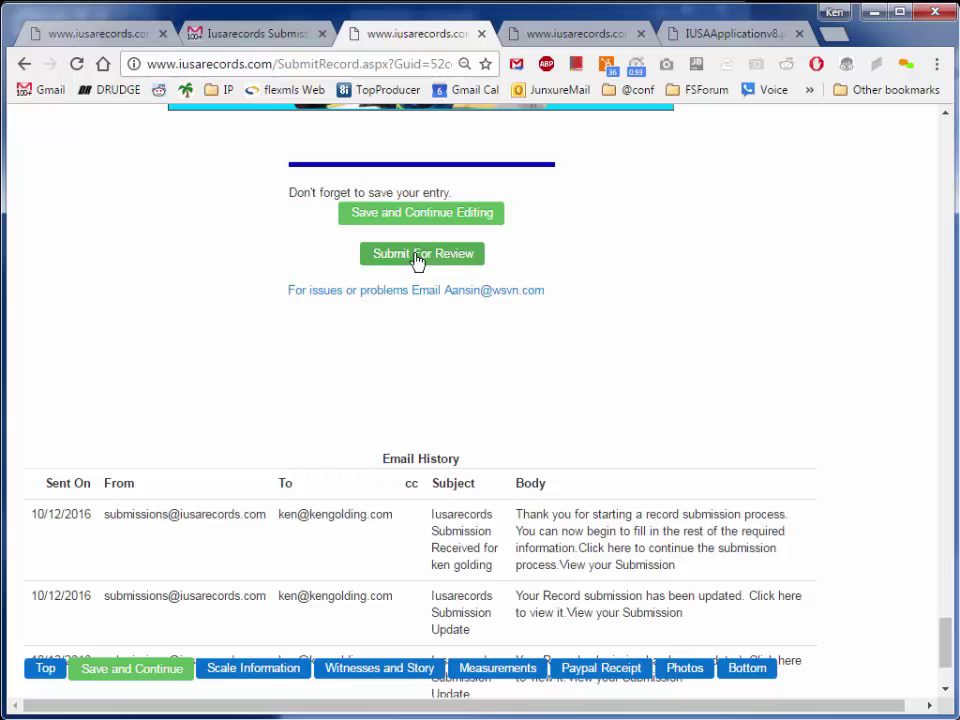
# Review the whole application before submission, from the required information through scale, witnesses, measurements and PayPal to the photo slots.
pyautogui.scroll(15, 392, 377)
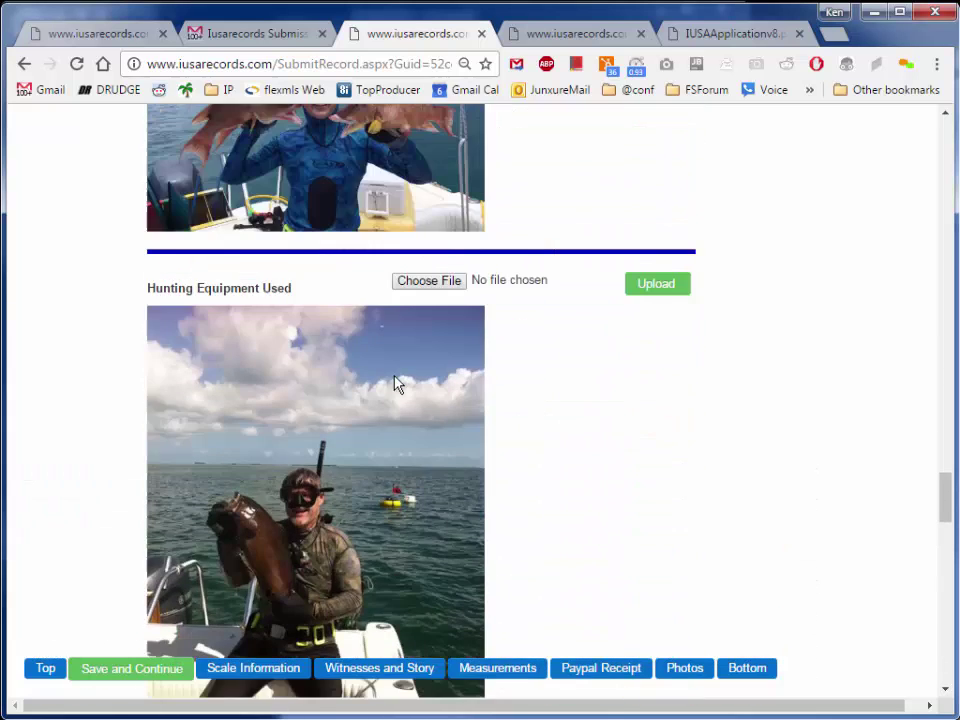
pyautogui.scroll(15, 396, 384)
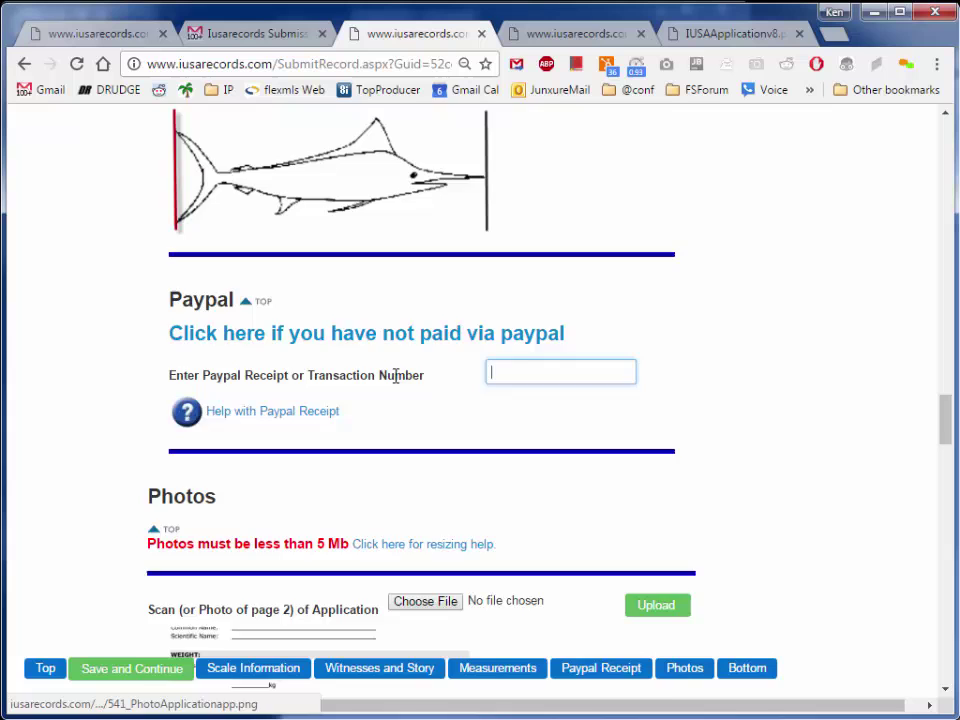
pyautogui.scroll(5, 396, 375)
pyautogui.scroll(15, 396, 378)
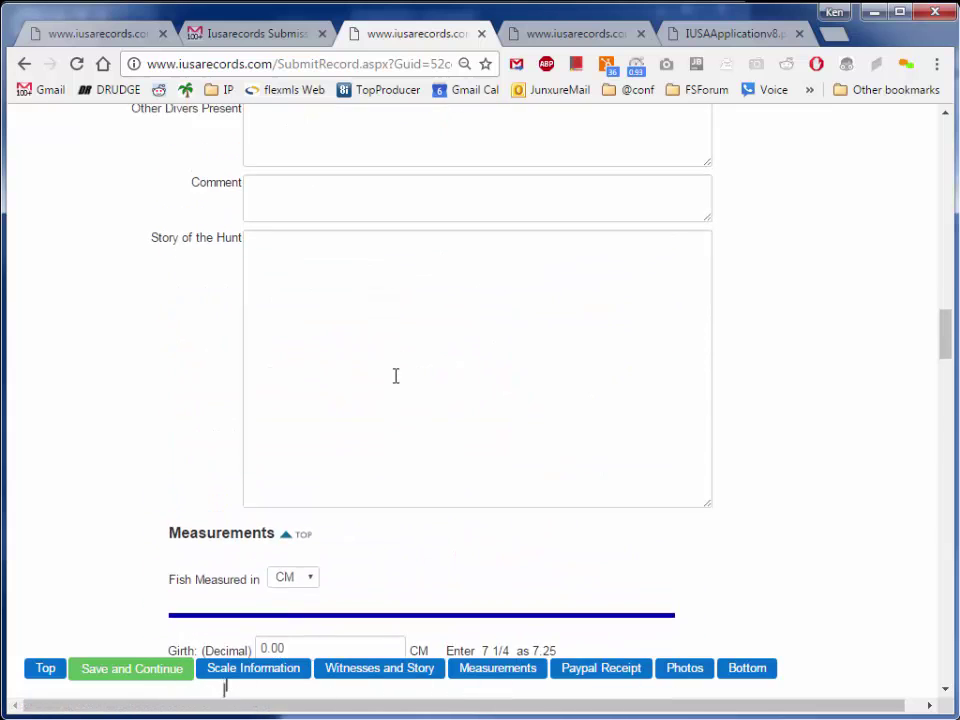
pyautogui.scroll(8, 396, 384)
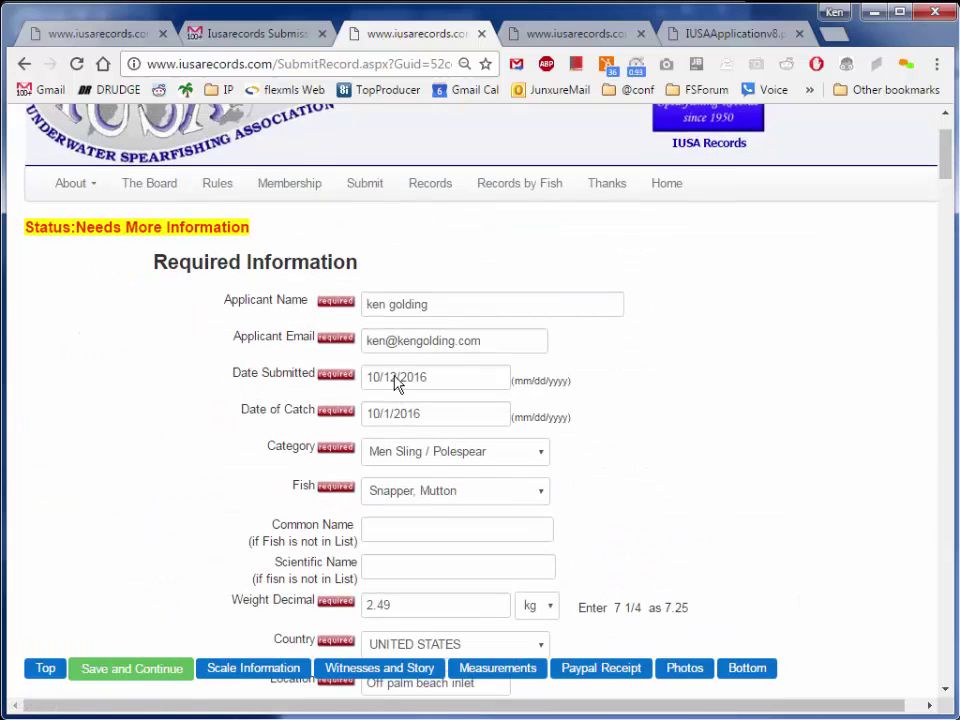
pyautogui.scroll(-20, 396, 384)
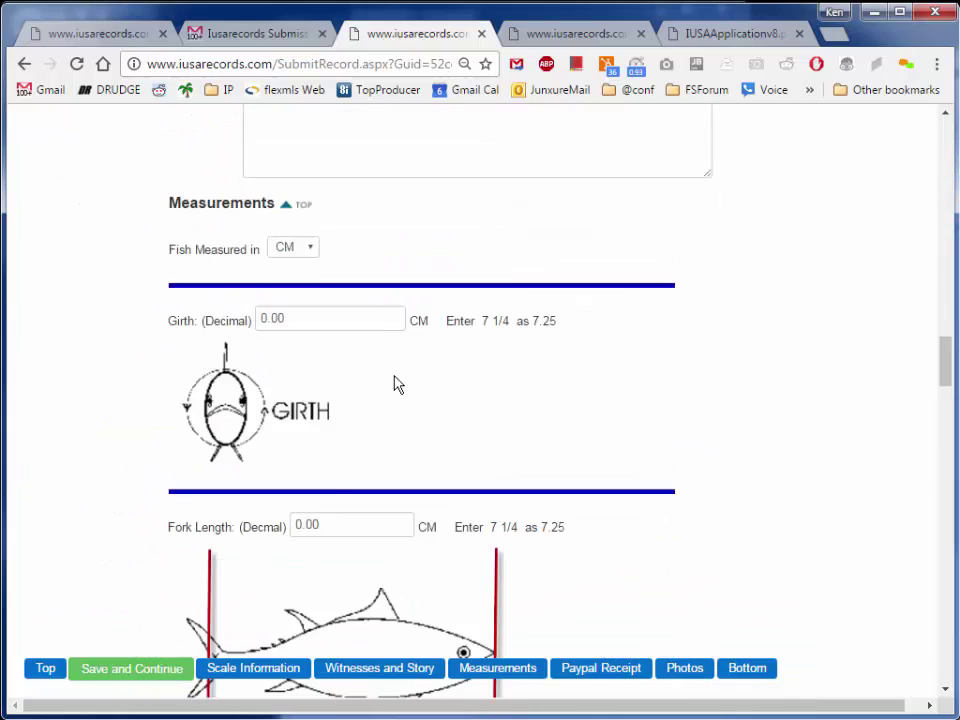
pyautogui.scroll(-20, 396, 384)
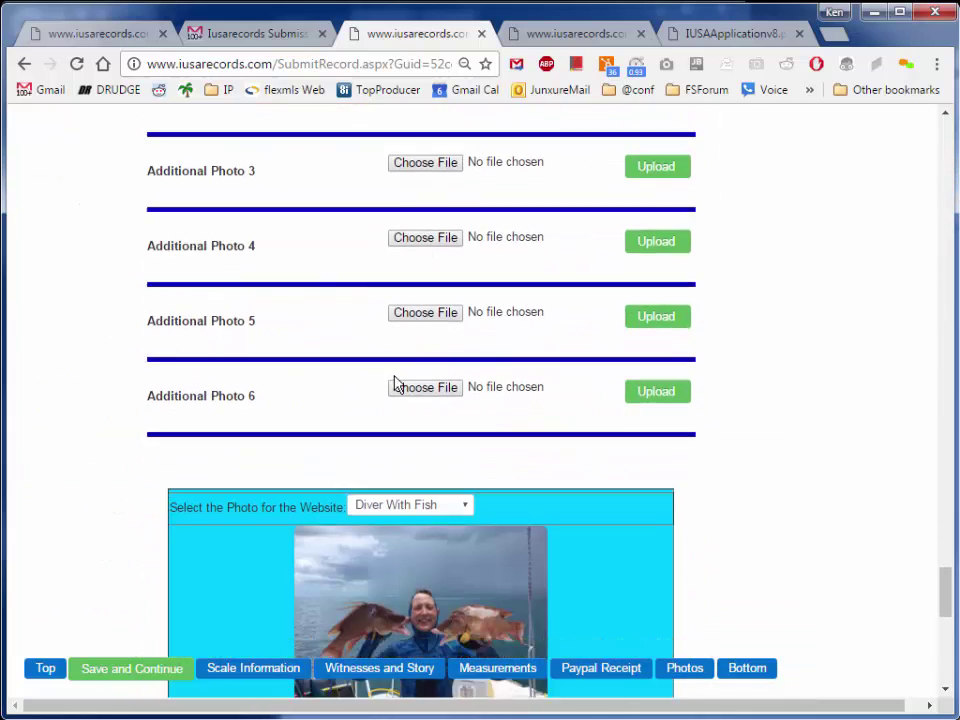
pyautogui.scroll(20, 396, 384)
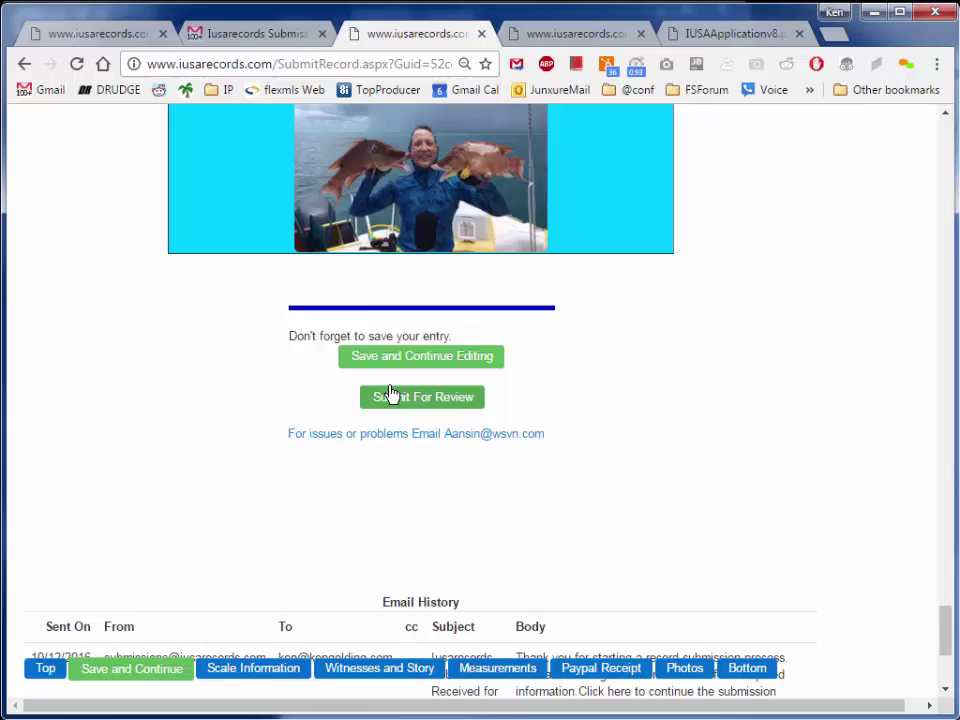
pyautogui.scroll(-5, 391, 393)
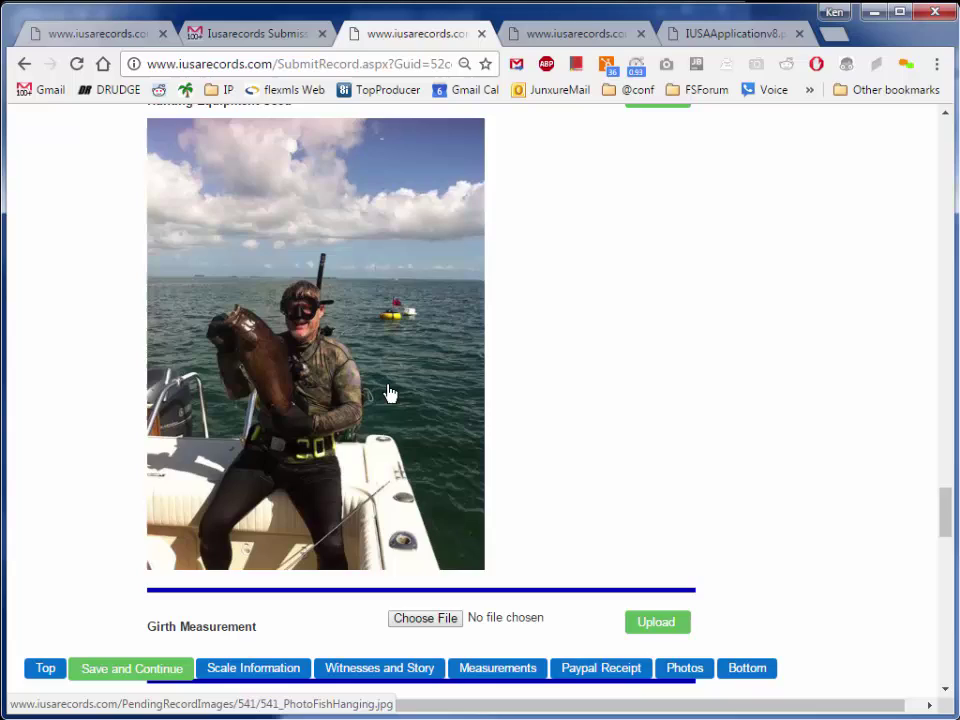
pyautogui.scroll(15, 606, 365)
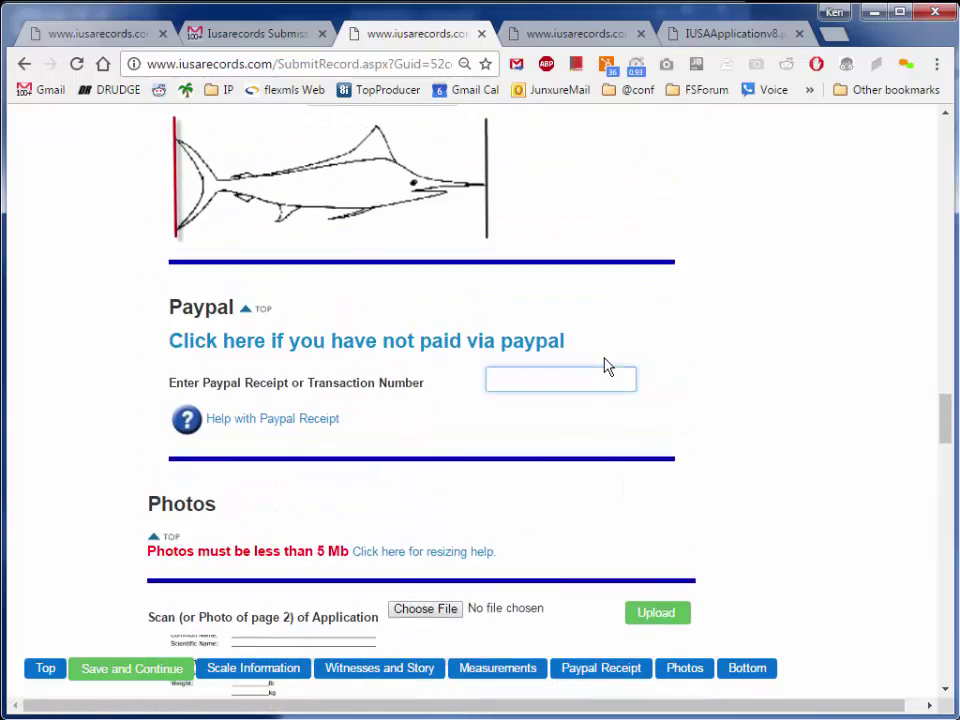
pyautogui.scroll(15, 606, 365)
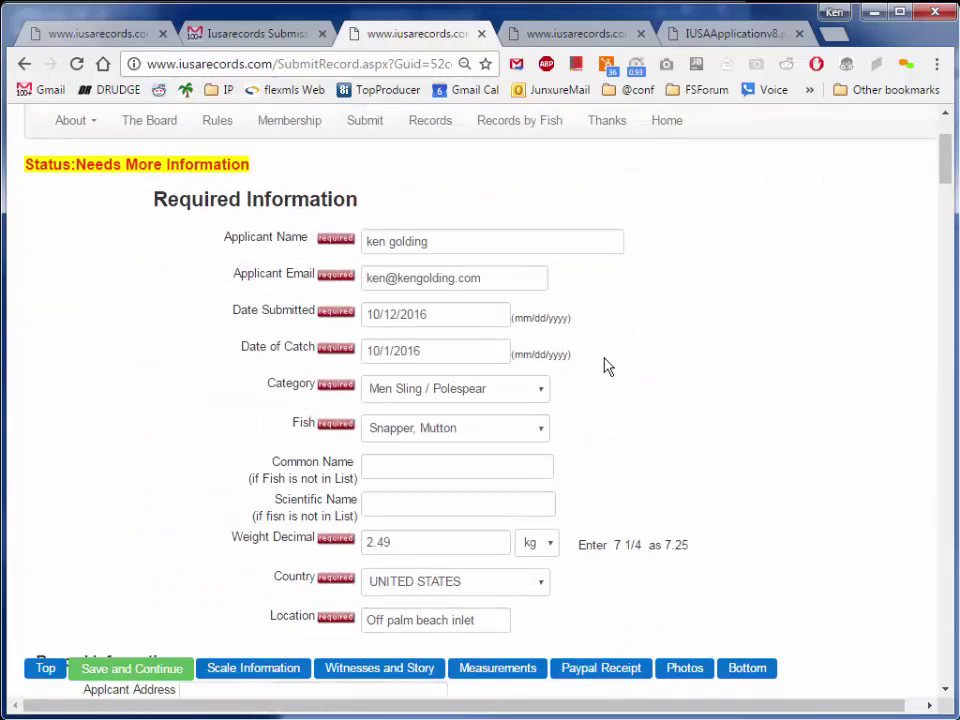
pyautogui.scroll(-10, 606, 367)
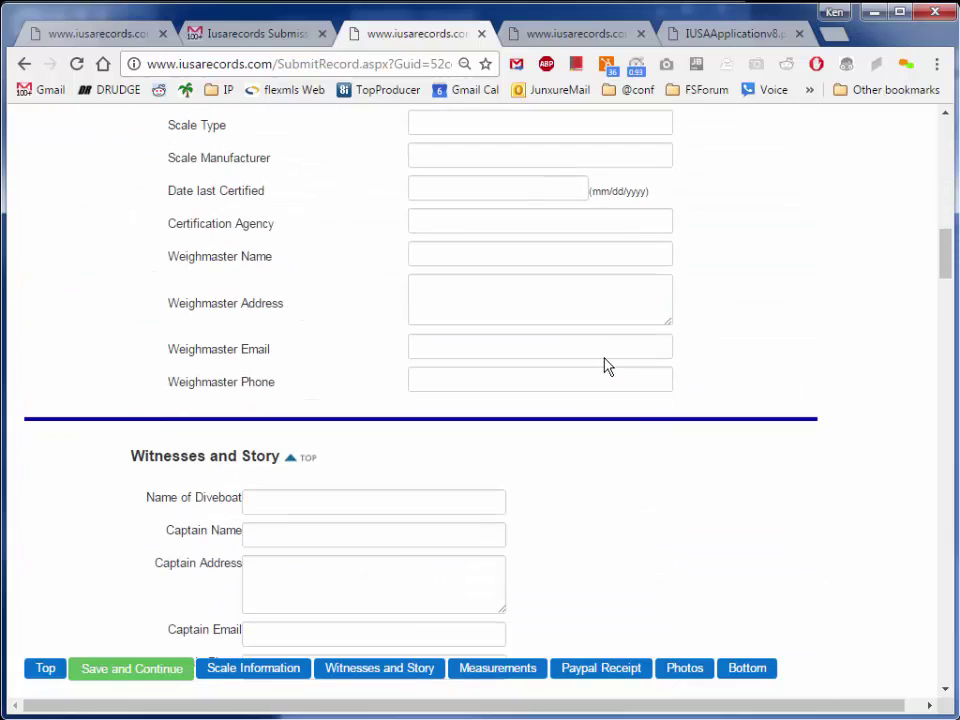
pyautogui.scroll(-15, 606, 367)
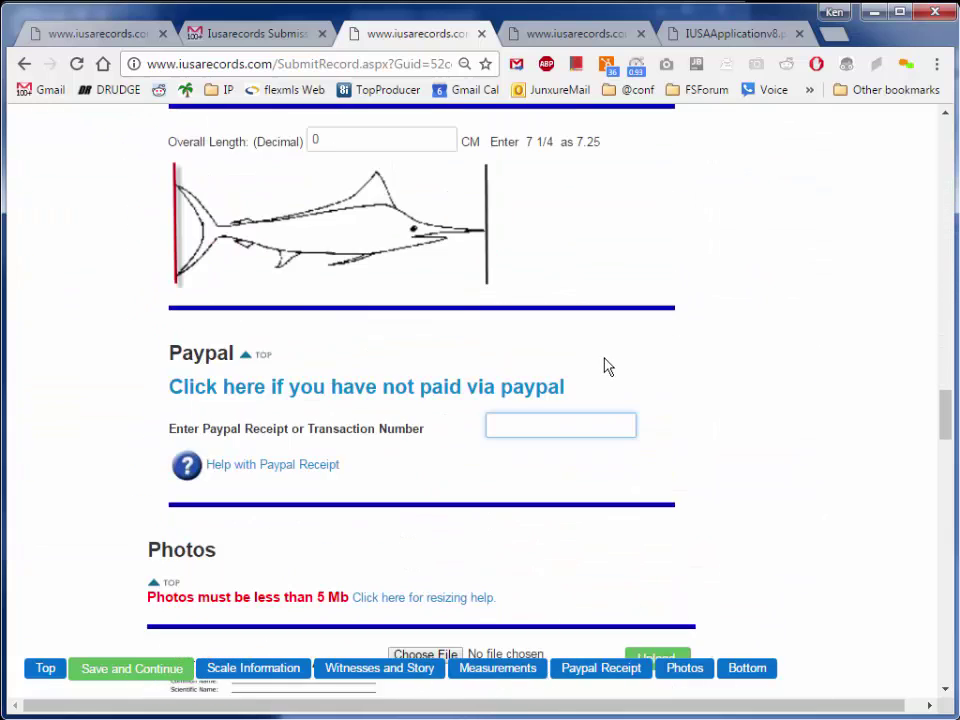
pyautogui.scroll(-15, 606, 367)
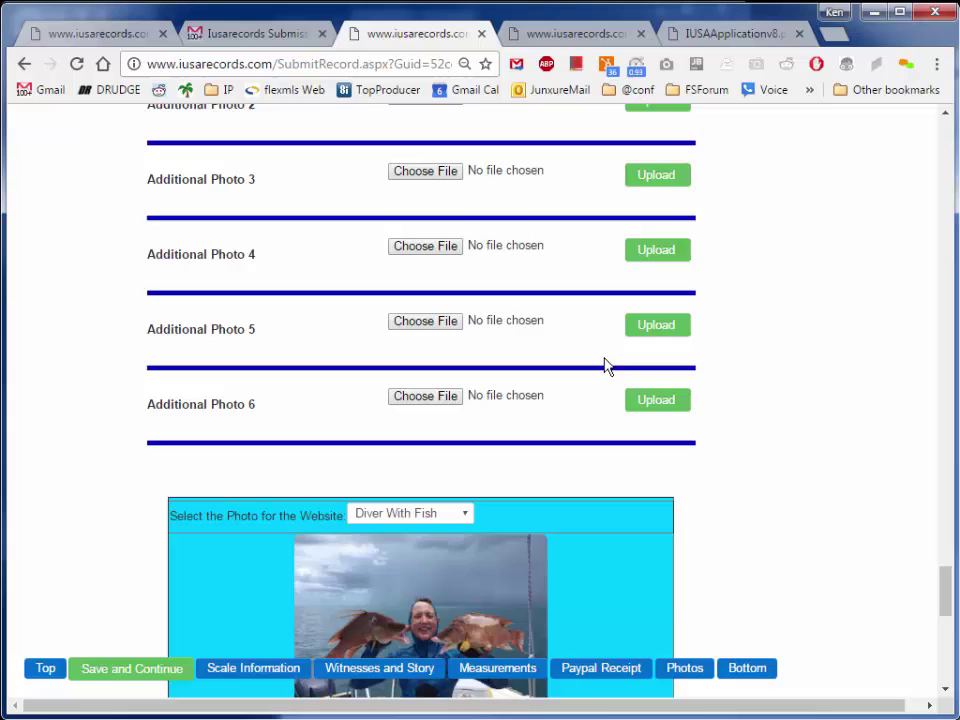
# Highlight the support contact's email below the submission options and the recipient's email in the first Email History entry.
pyautogui.scroll(-6, 606, 367)
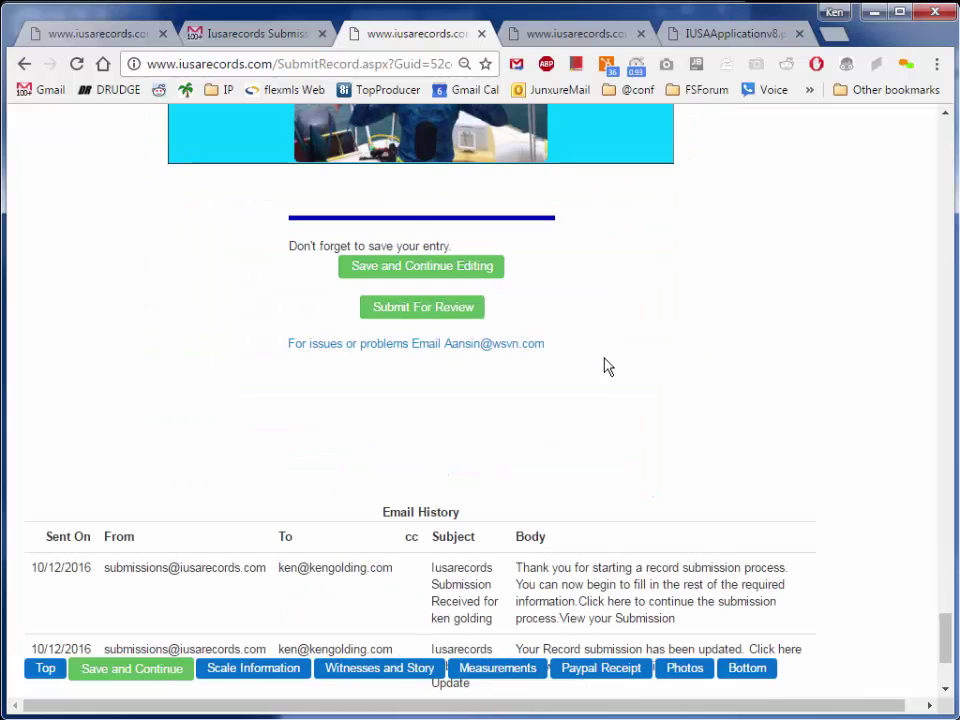
pyautogui.moveTo(591, 358); pyautogui.dragTo(445, 339)
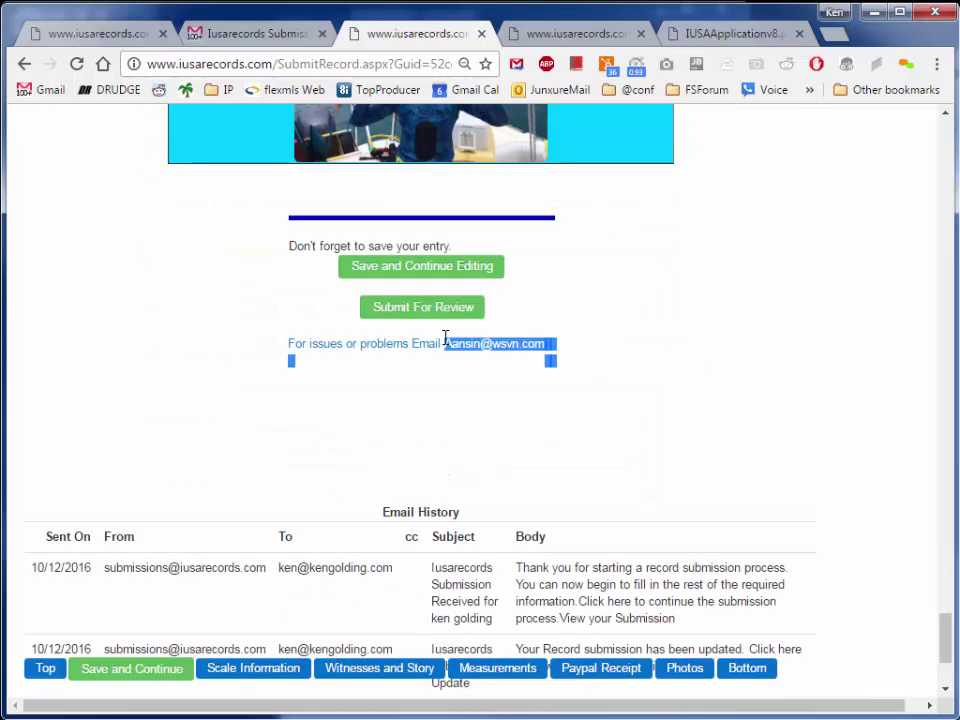
pyautogui.moveTo(397, 569); pyautogui.dragTo(284, 573)
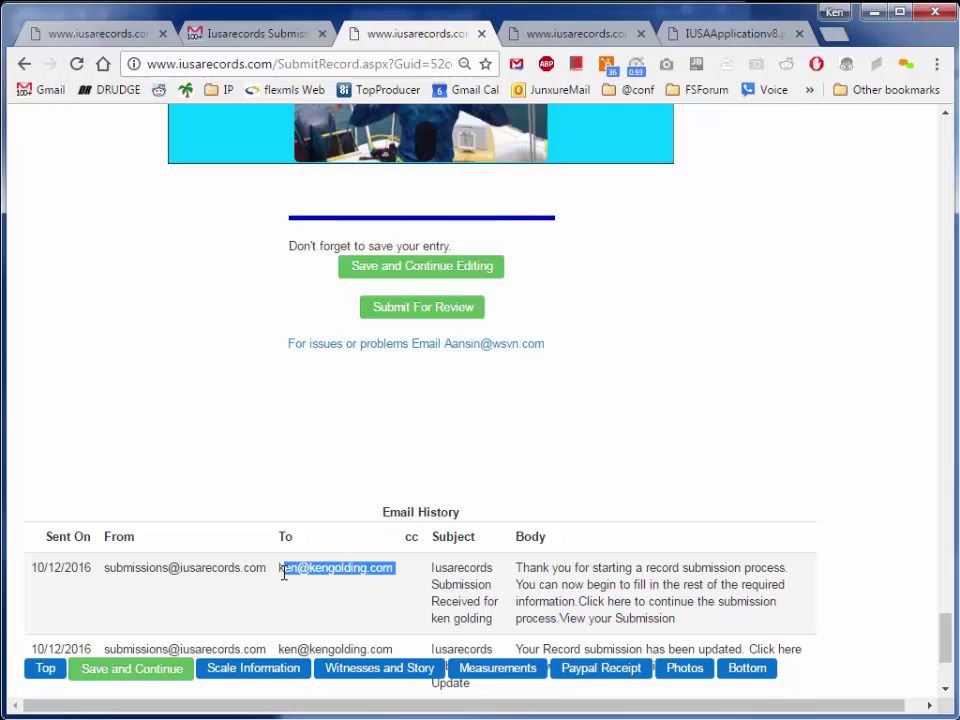